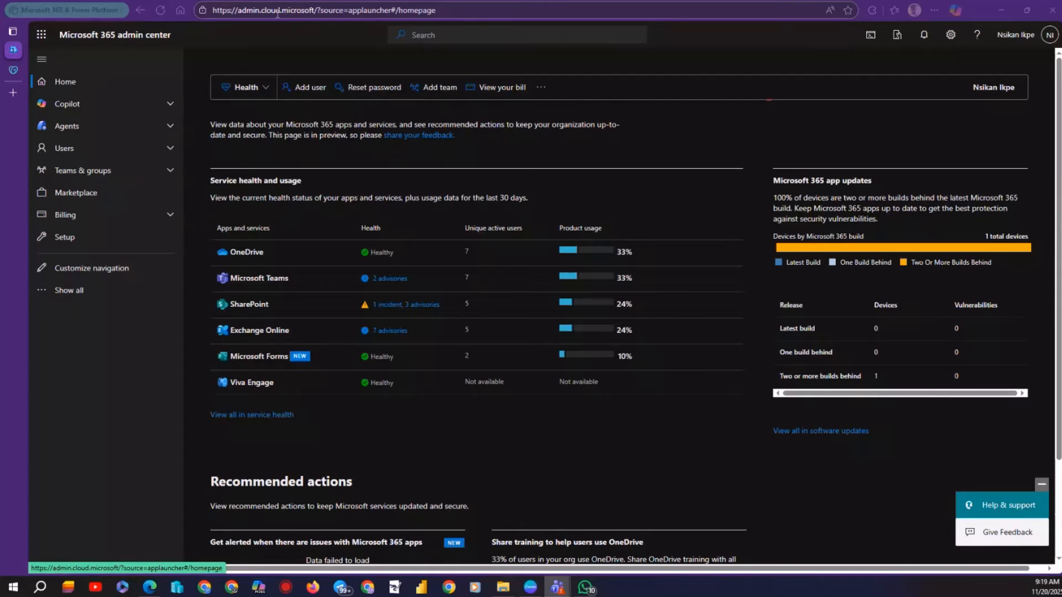
# Open the Microsoft 365 admin center from the app launcher.
pyautogui.click(61, 80)
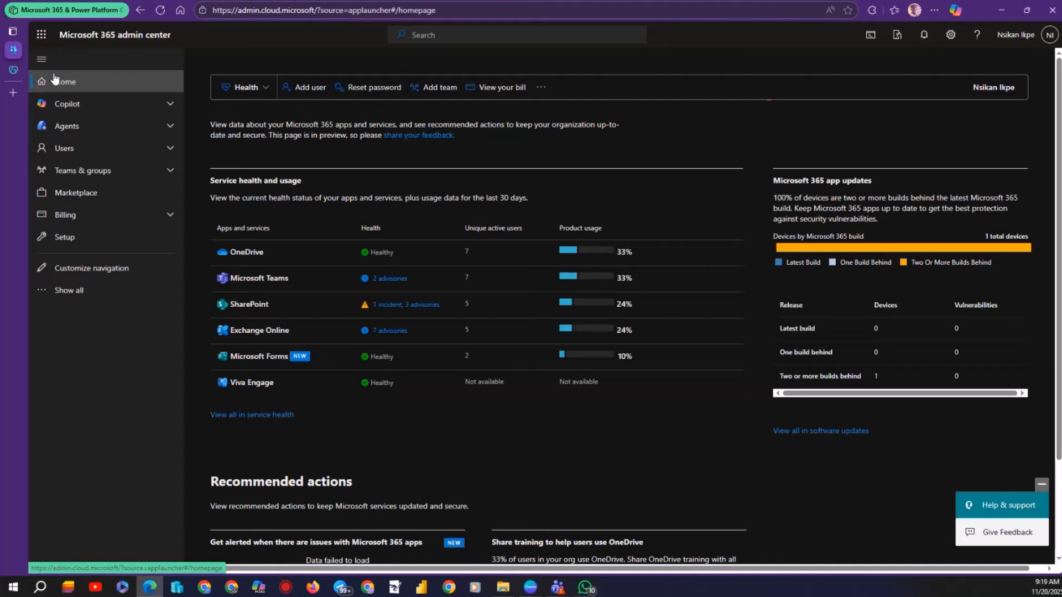
pyautogui.click(41, 34)
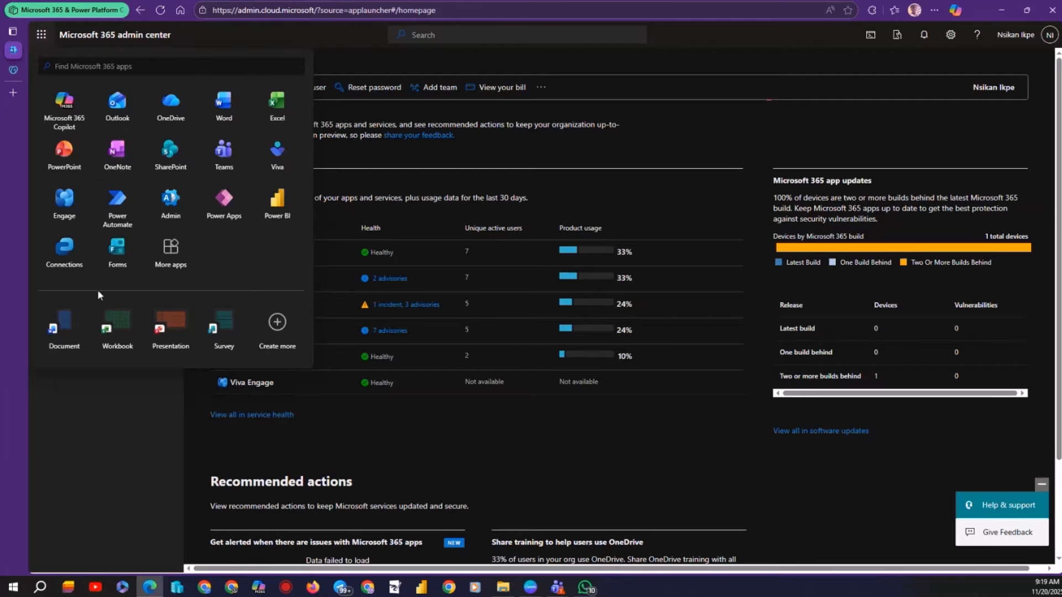
pyautogui.click(117, 255)
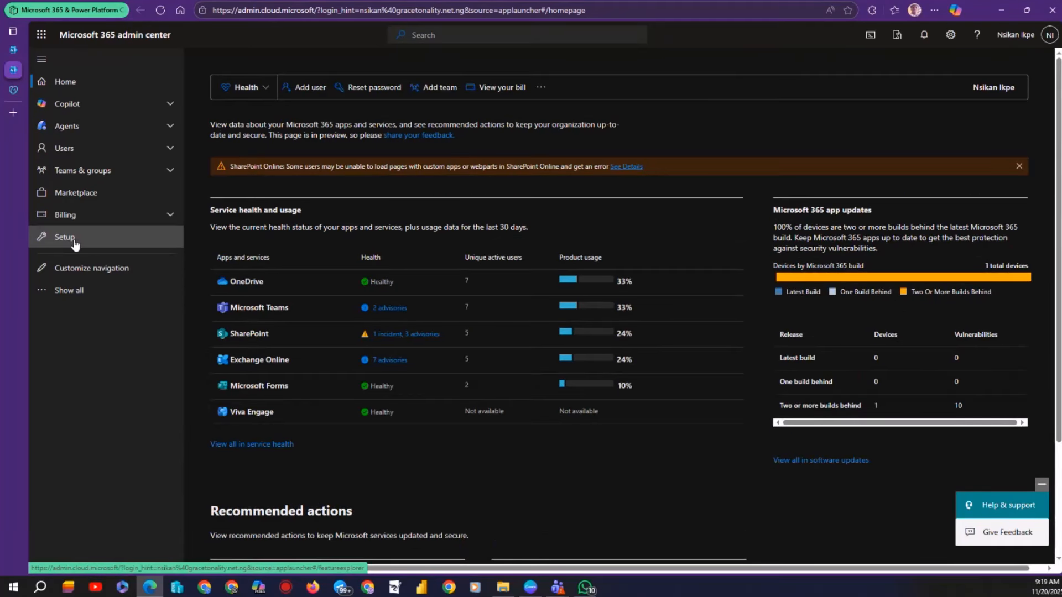
# Start Add domain under Settings > Domains, then switch to GoDaddy DNS Management.
pyautogui.click(83, 301)
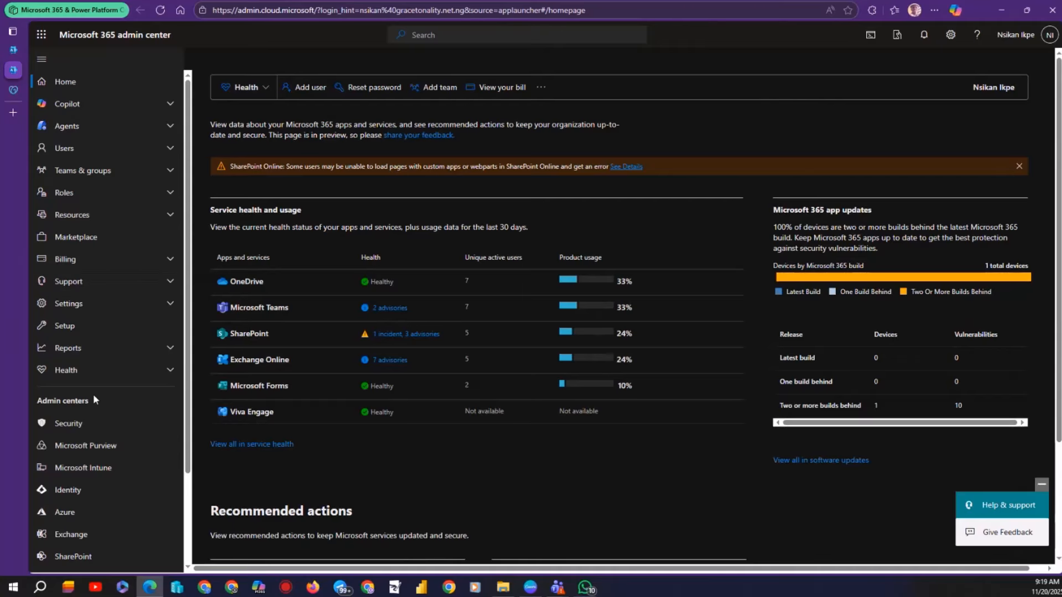
pyautogui.click(72, 304)
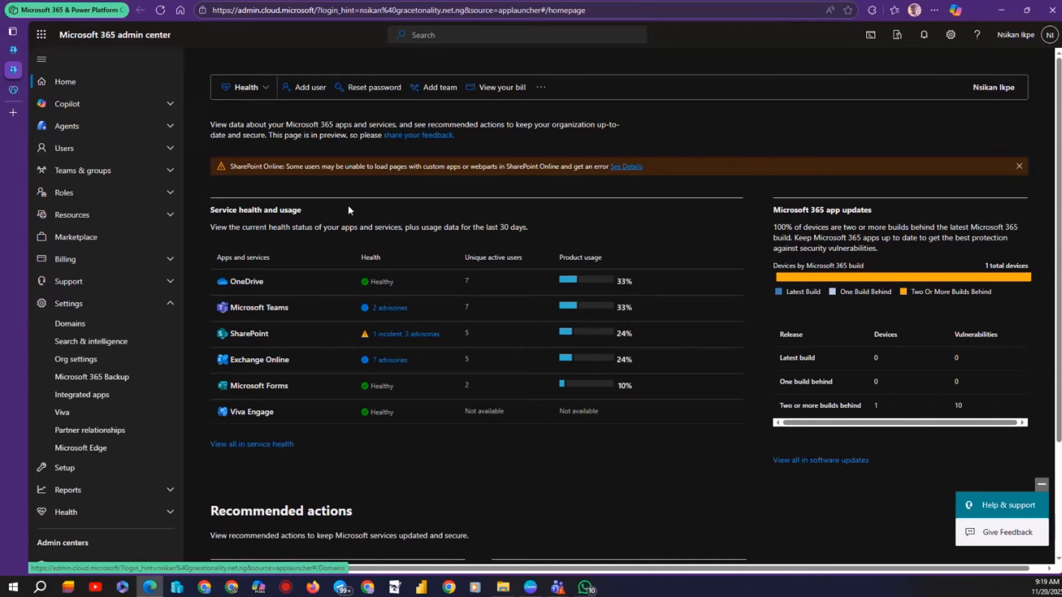
pyautogui.click(75, 322)
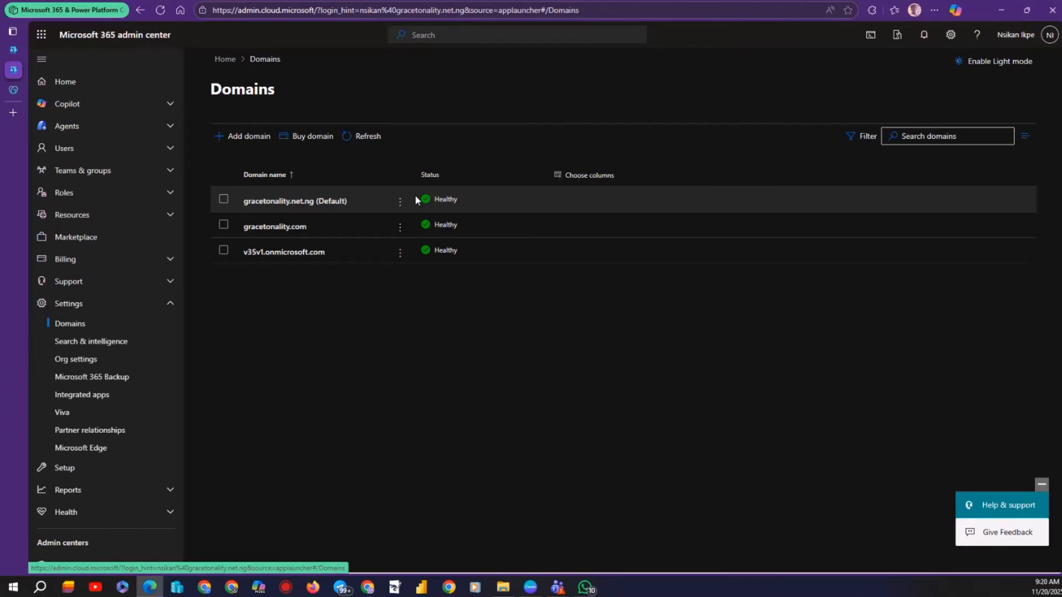
pyautogui.click(253, 137)
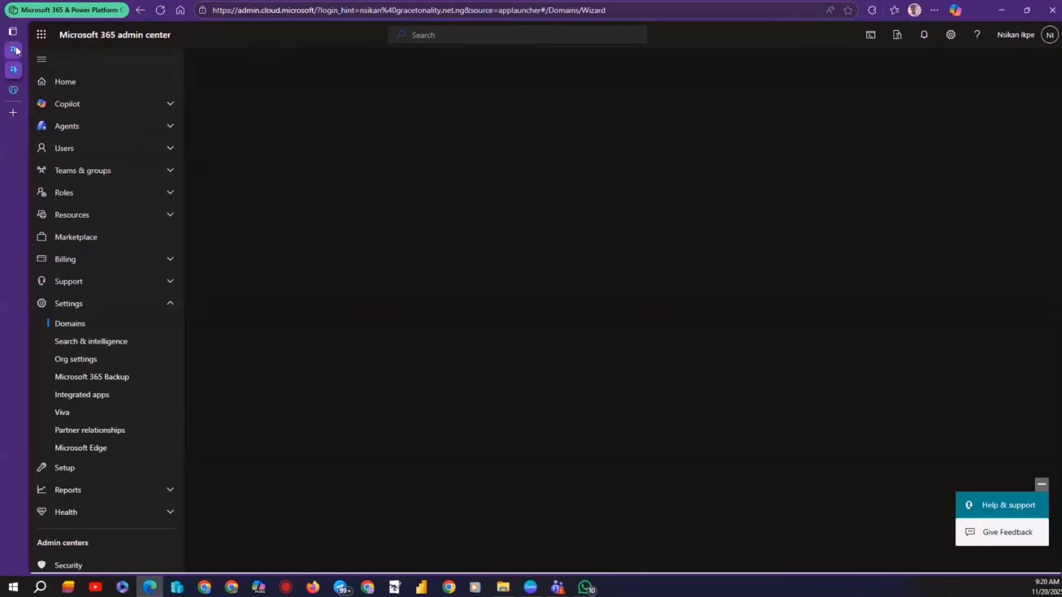
pyautogui.click(13, 89)
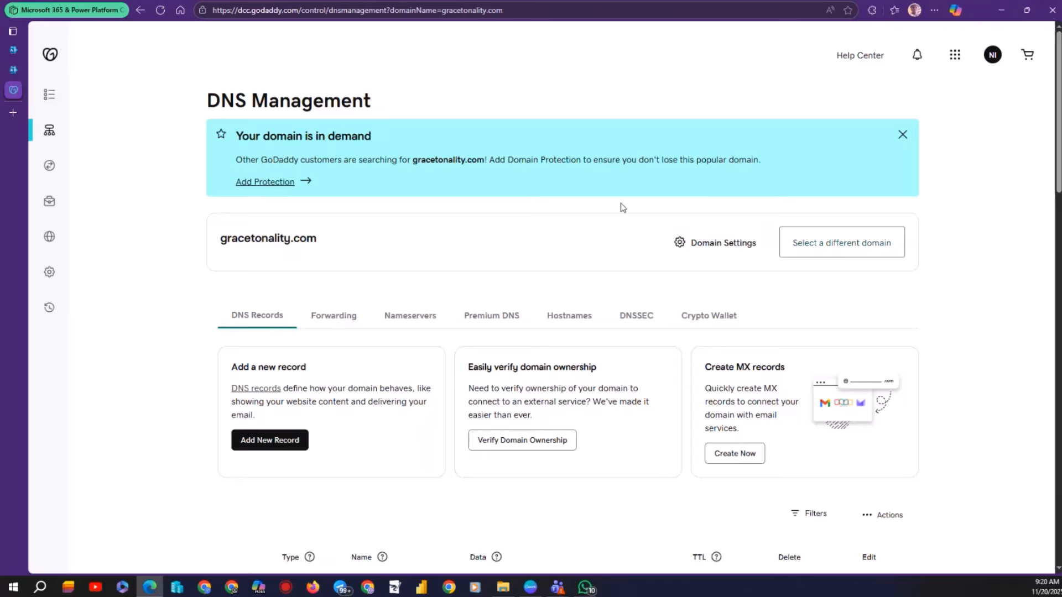
# Switch GoDaddy DNS Management to domaindemo.online, select its name, and return to Add a domain.
pyautogui.click(845, 242)
pyautogui.click(516, 284)
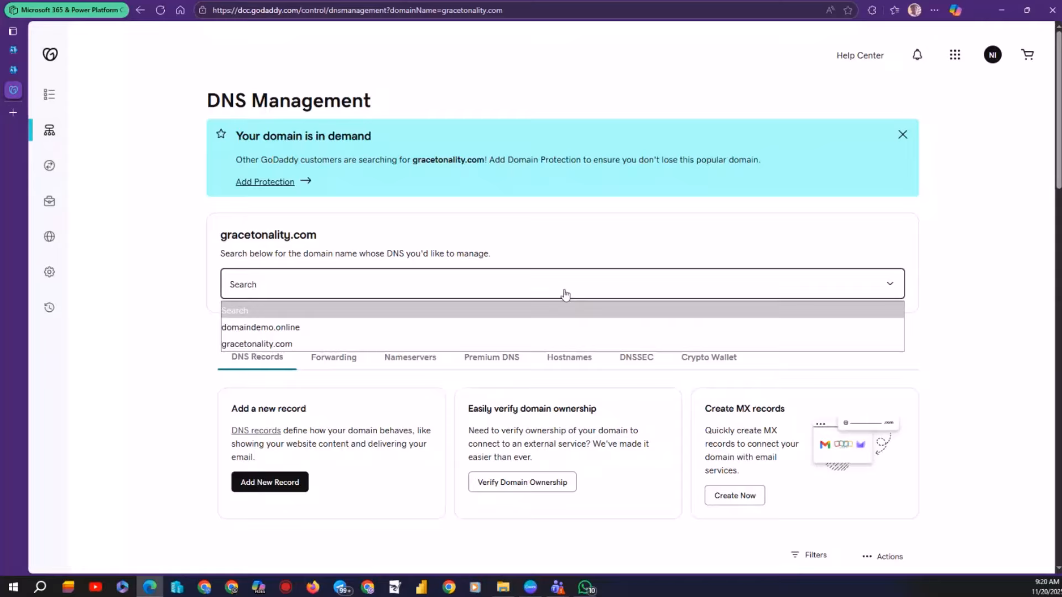
pyautogui.click(277, 332)
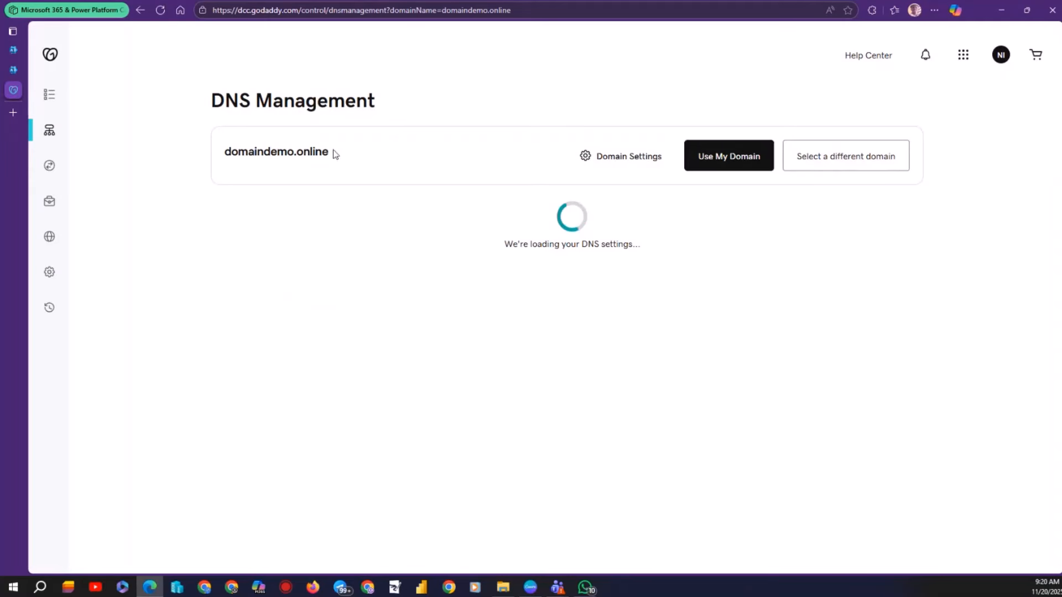
pyautogui.moveTo(334, 153); pyautogui.dragTo(214, 143)
pyautogui.hotkey('ctrl', 'c')
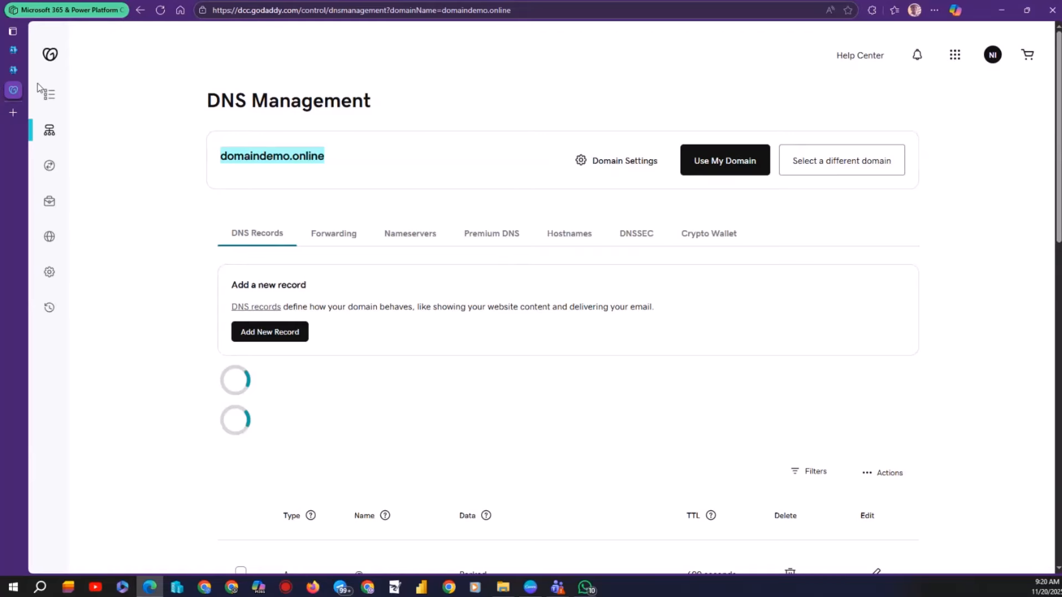
pyautogui.click(14, 69)
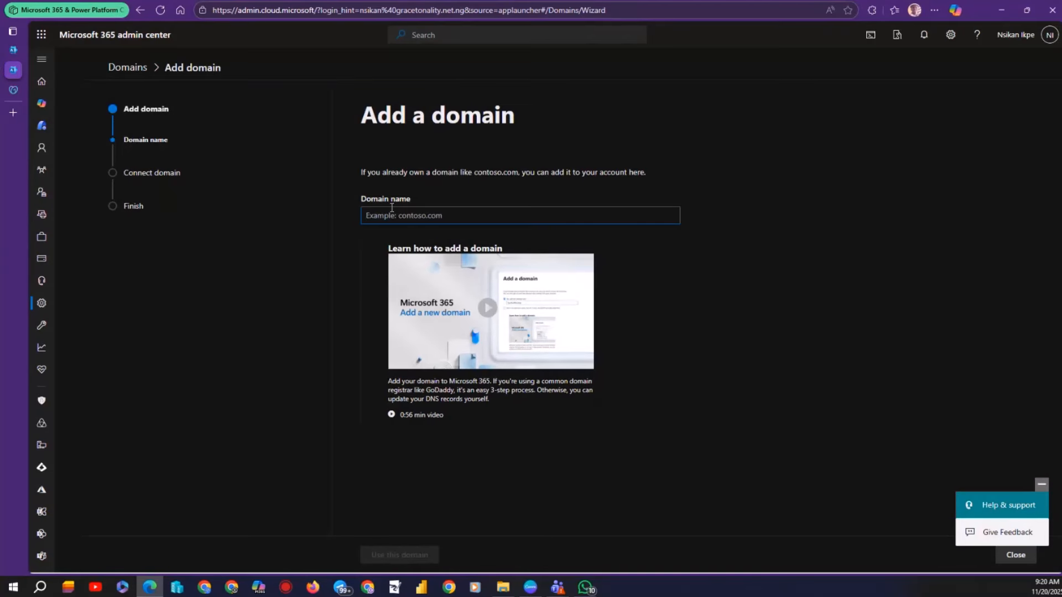
# Enter domaindemo.online as the new domain and choose TXT-record verification.
pyautogui.hotkey('ctrl', 'v')
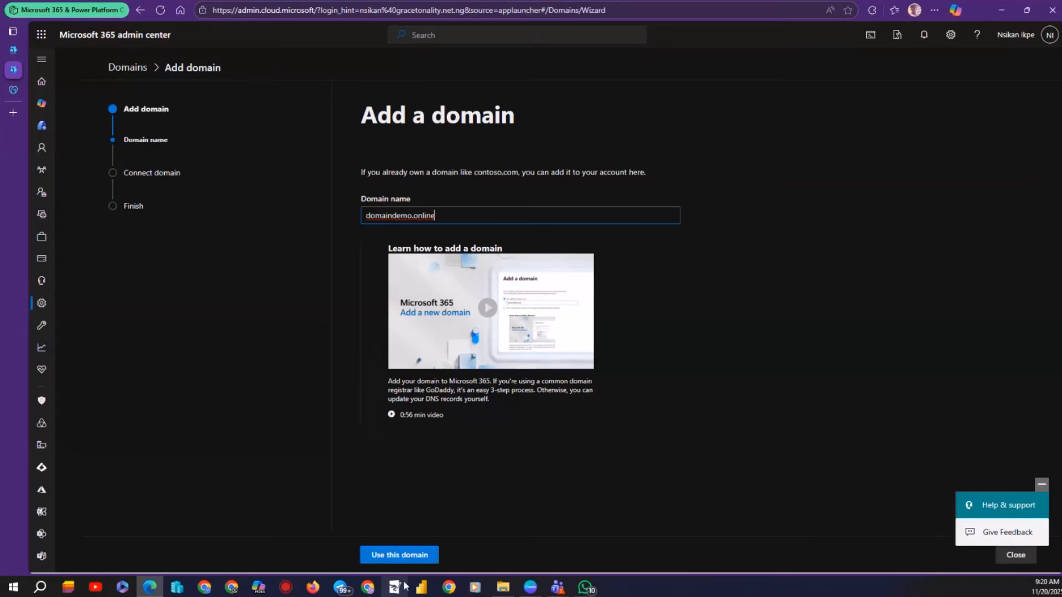
pyautogui.click(403, 555)
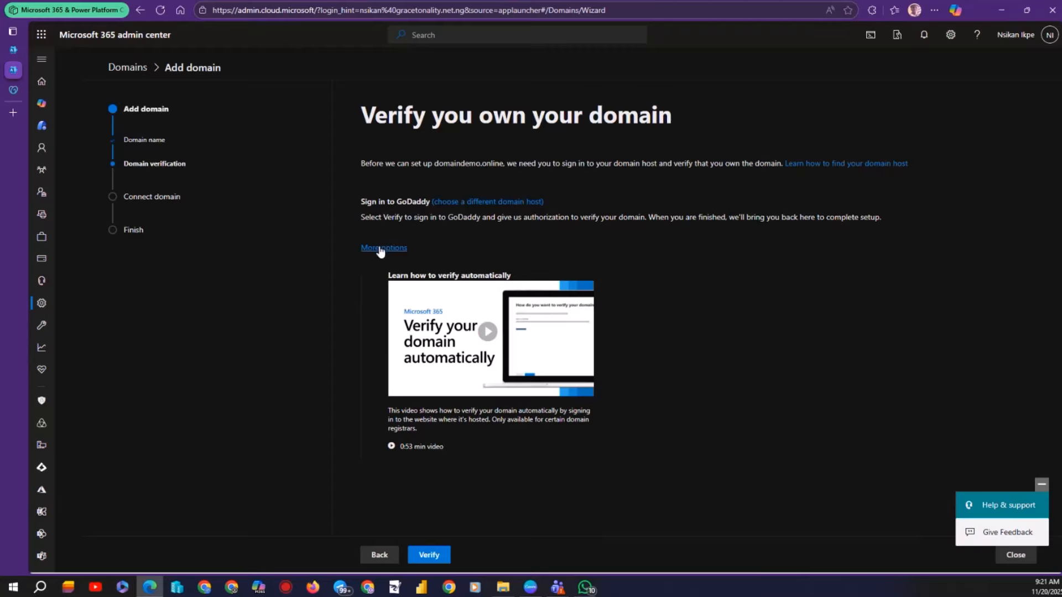
pyautogui.click(381, 248)
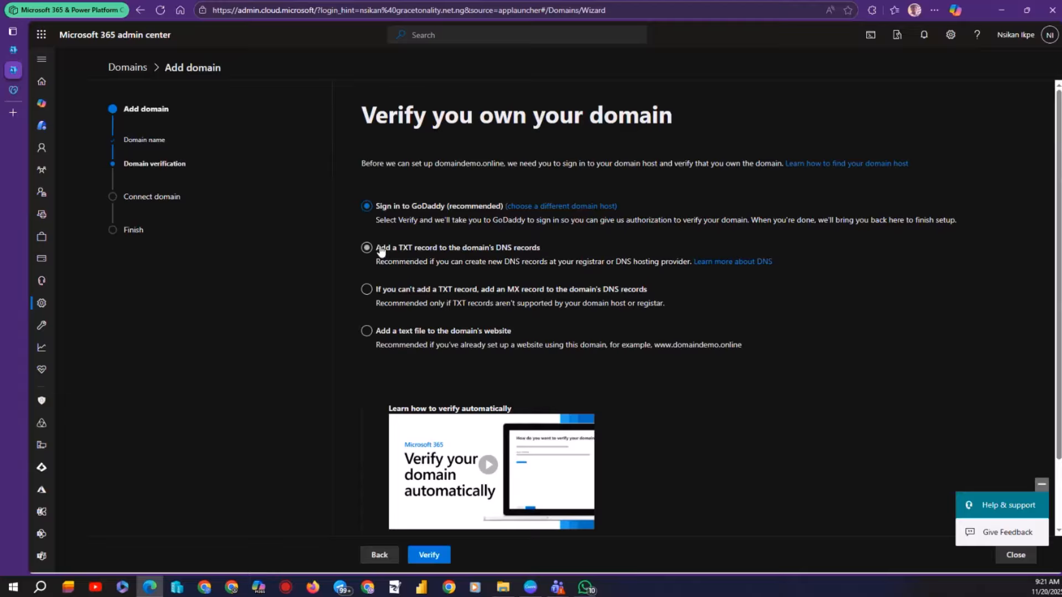
pyautogui.click(380, 250)
# Continue to the TXT record details, then switch to the GoDaddy DNS page.
pyautogui.scroll(-1, 440, 316)
pyautogui.scroll(-1, 440, 317)
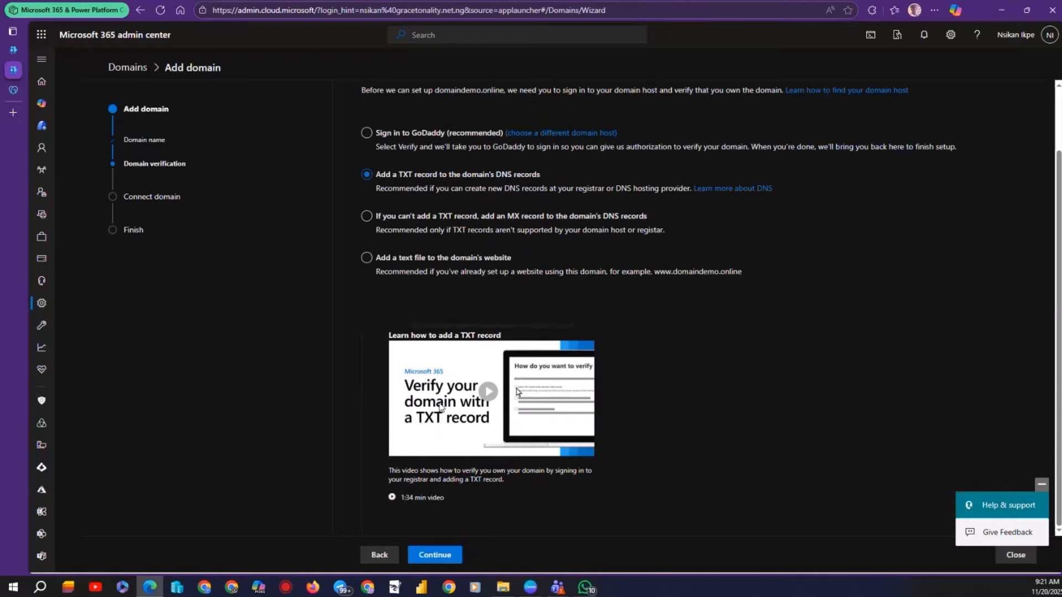
pyautogui.click(430, 561)
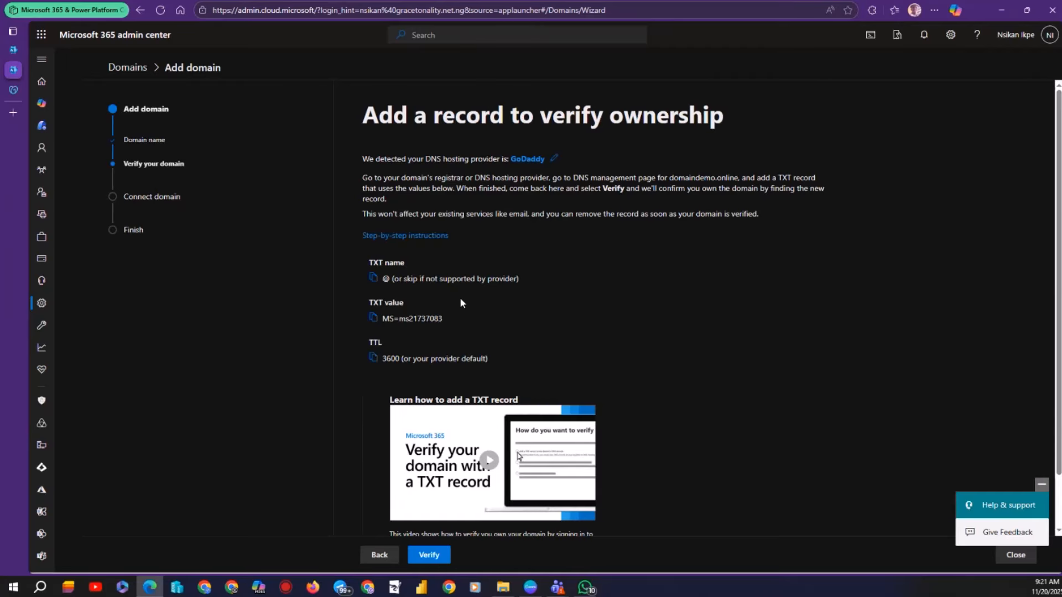
pyautogui.click(13, 90)
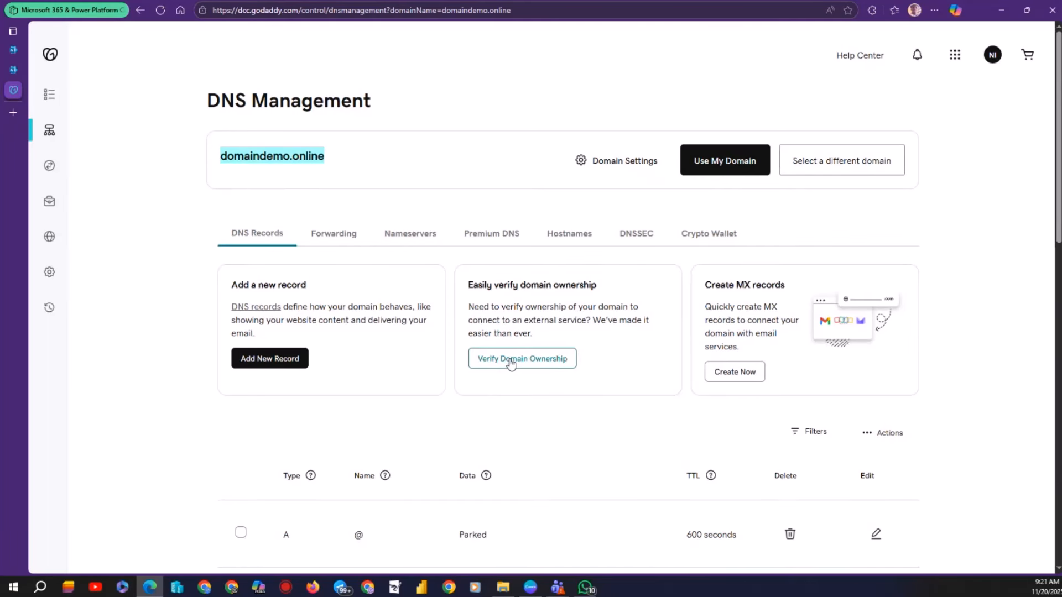
# Start a new TXT record in GoDaddy with the name @.
pyautogui.click(267, 369)
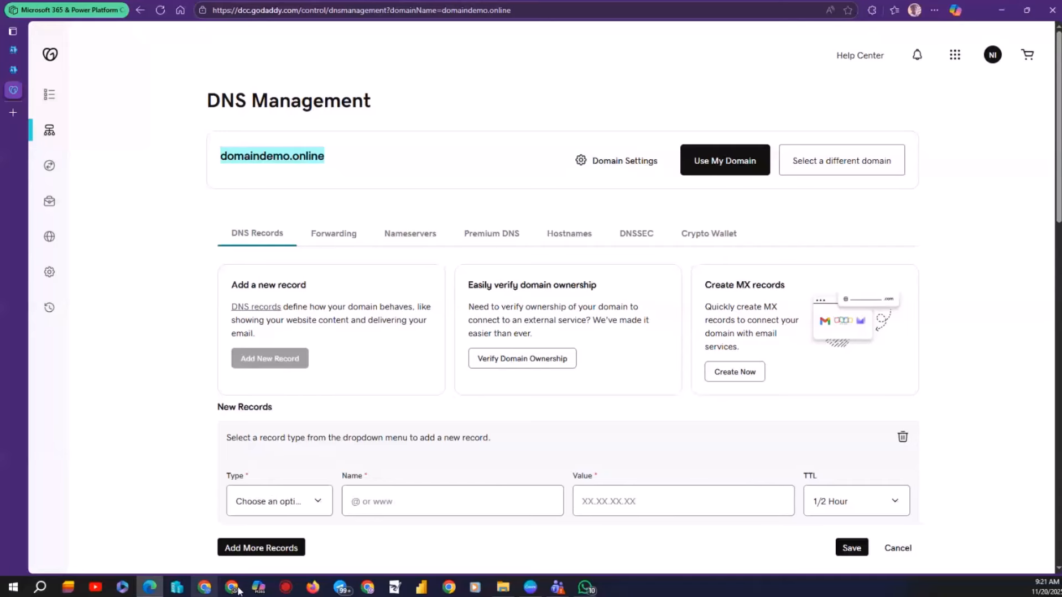
pyautogui.click(317, 501)
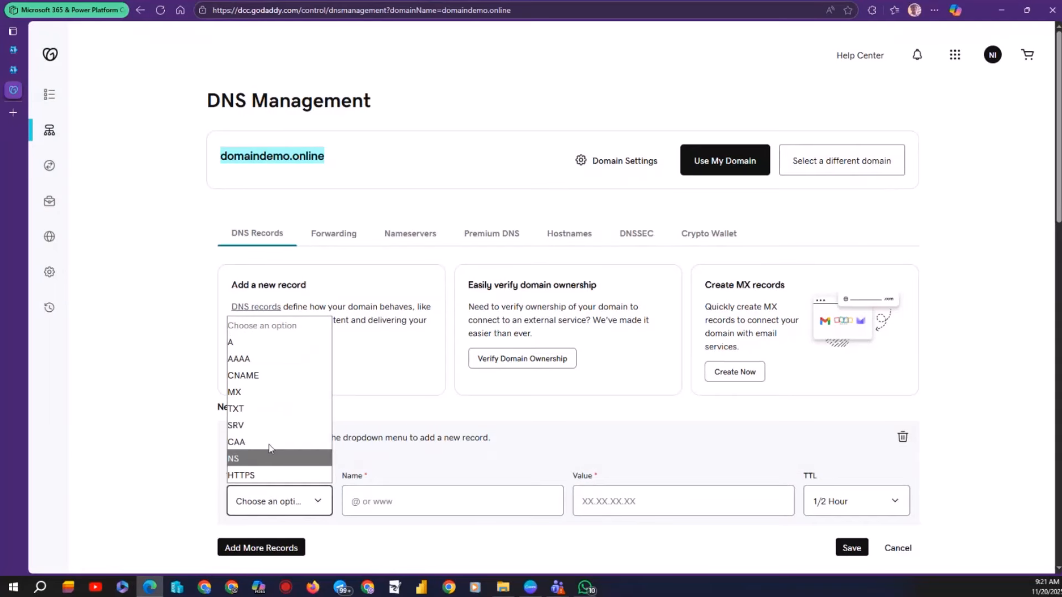
pyautogui.click(247, 410)
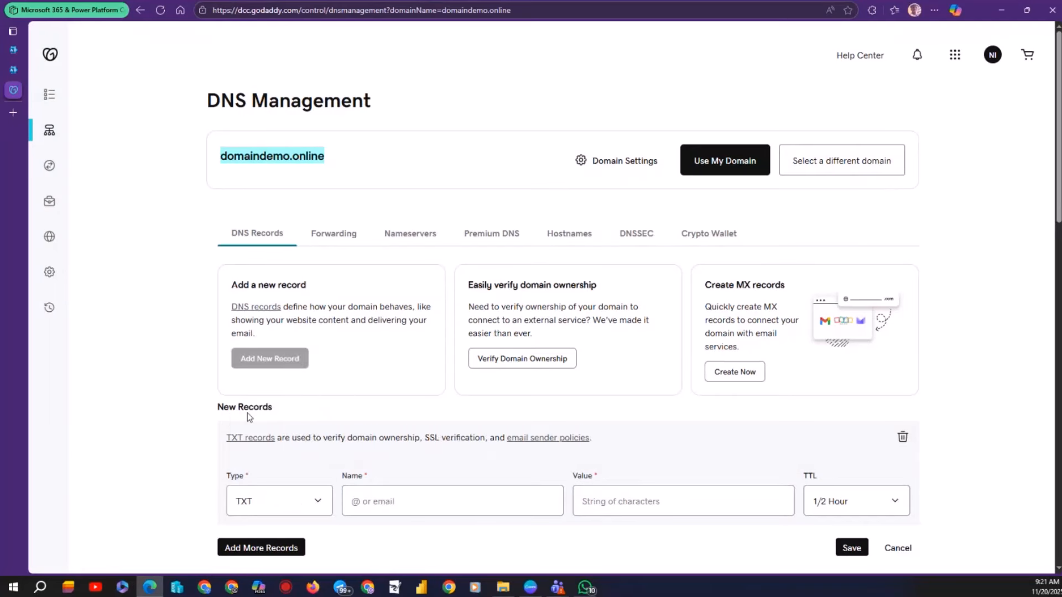
pyautogui.click(419, 509)
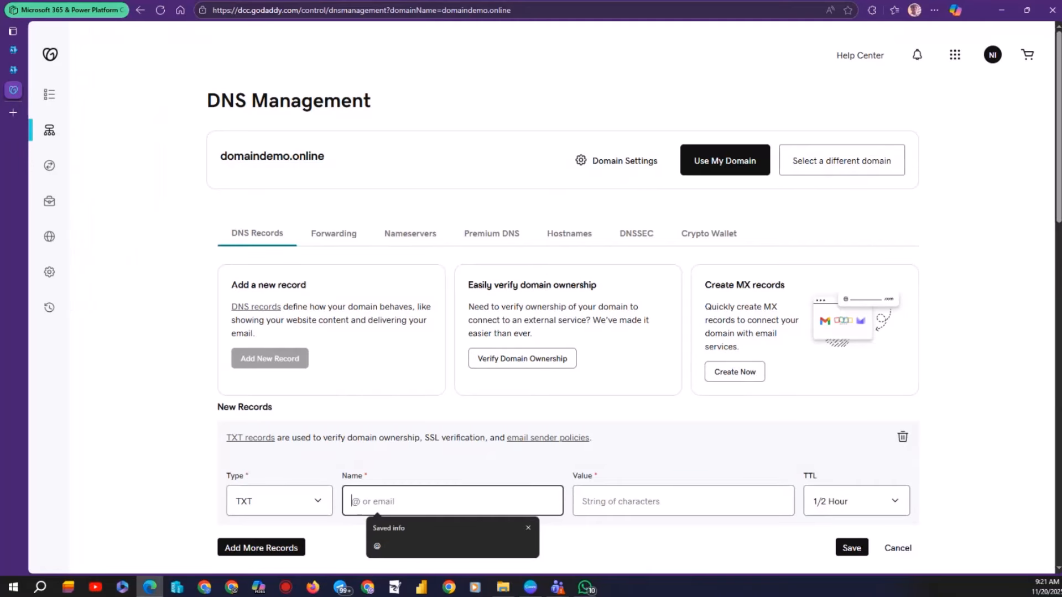
pyautogui.click(12, 67)
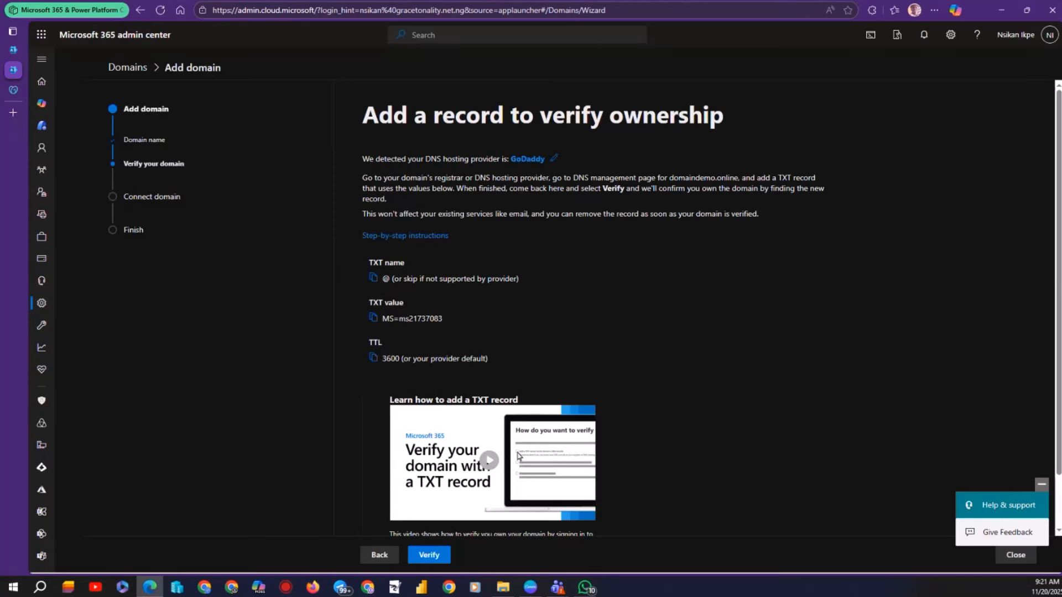
pyautogui.click(13, 90)
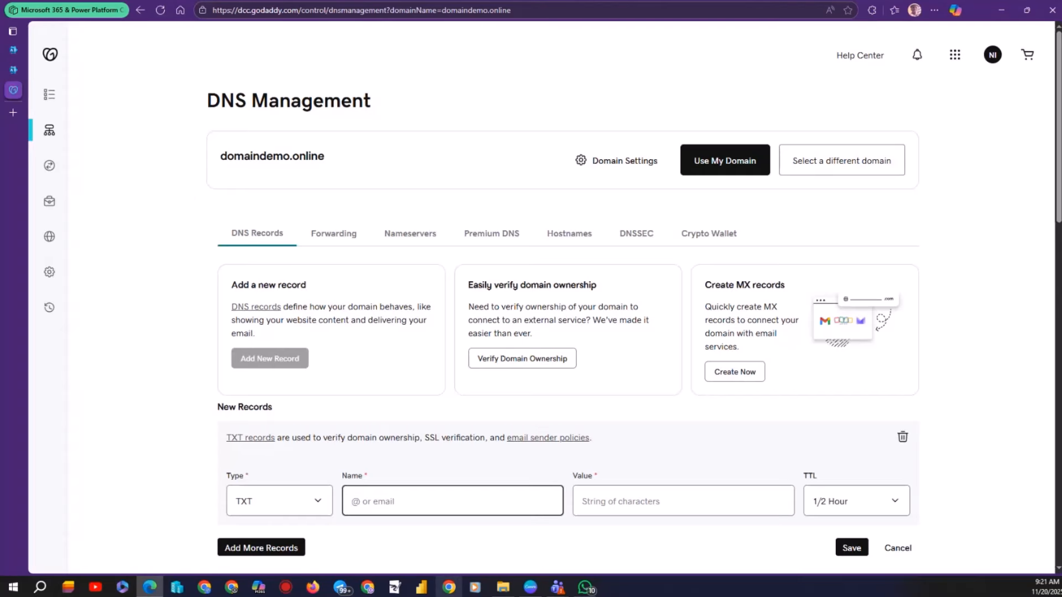
pyautogui.click(358, 510)
pyautogui.write('@')
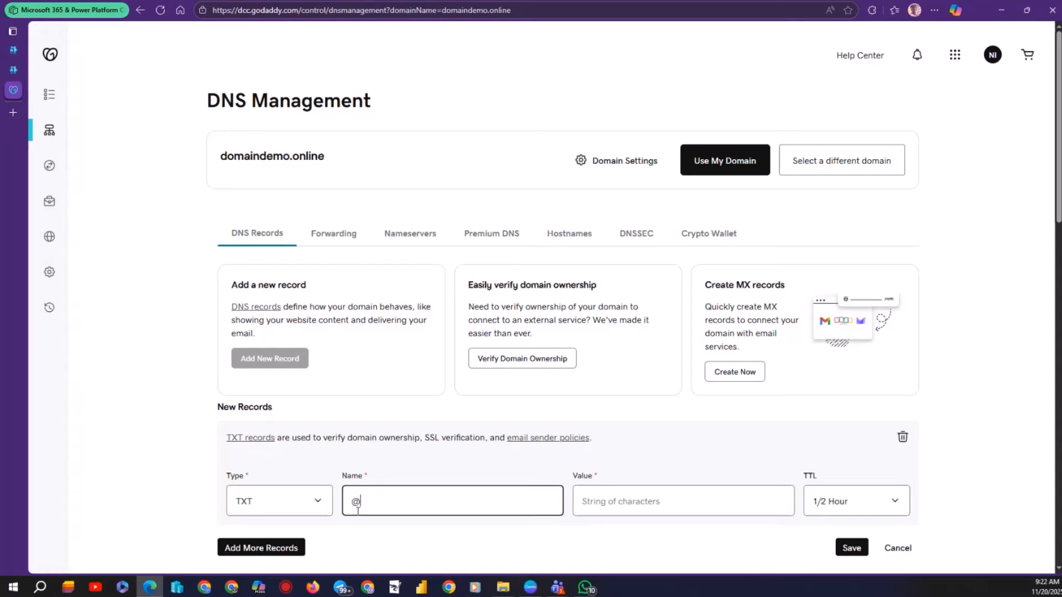
# Copy the MS=ms21737083 verification value from Microsoft 365 into the record's Value field.
pyautogui.click(13, 70)
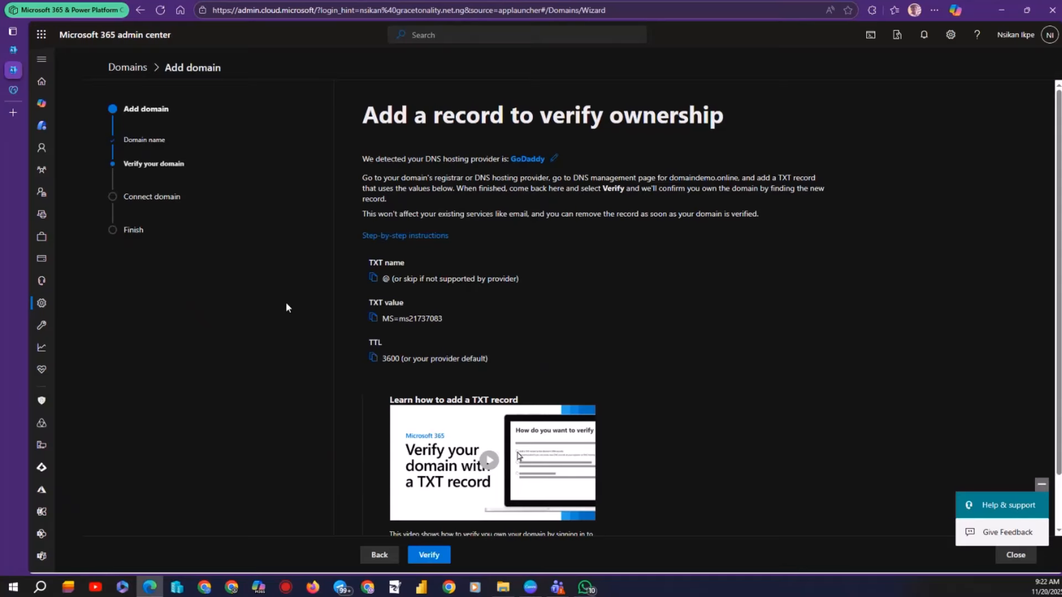
pyautogui.click(373, 320)
pyautogui.click(14, 90)
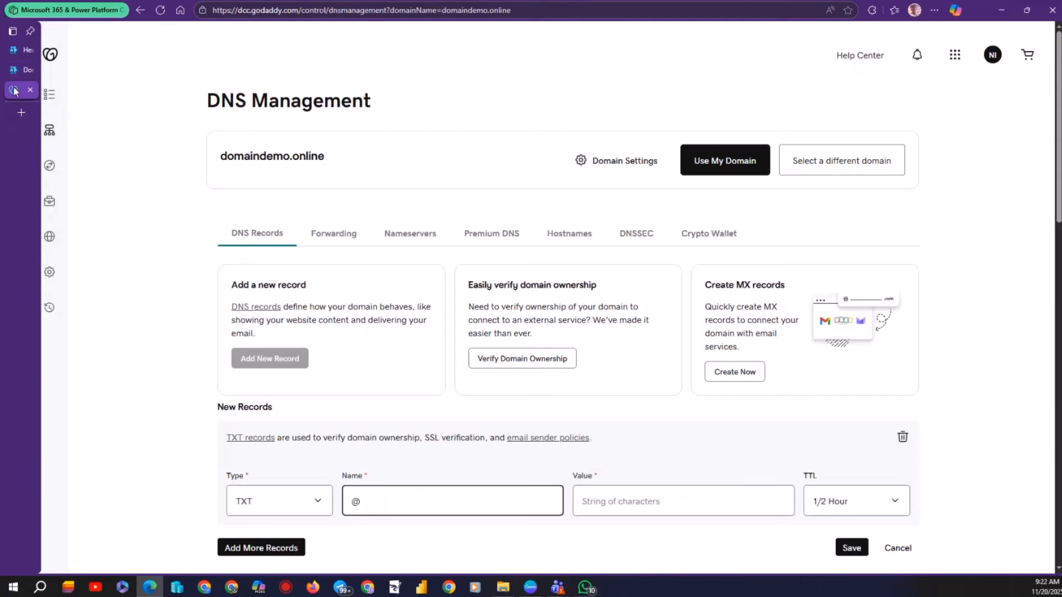
pyautogui.click(619, 498)
pyautogui.hotkey('ctrl', 'v')
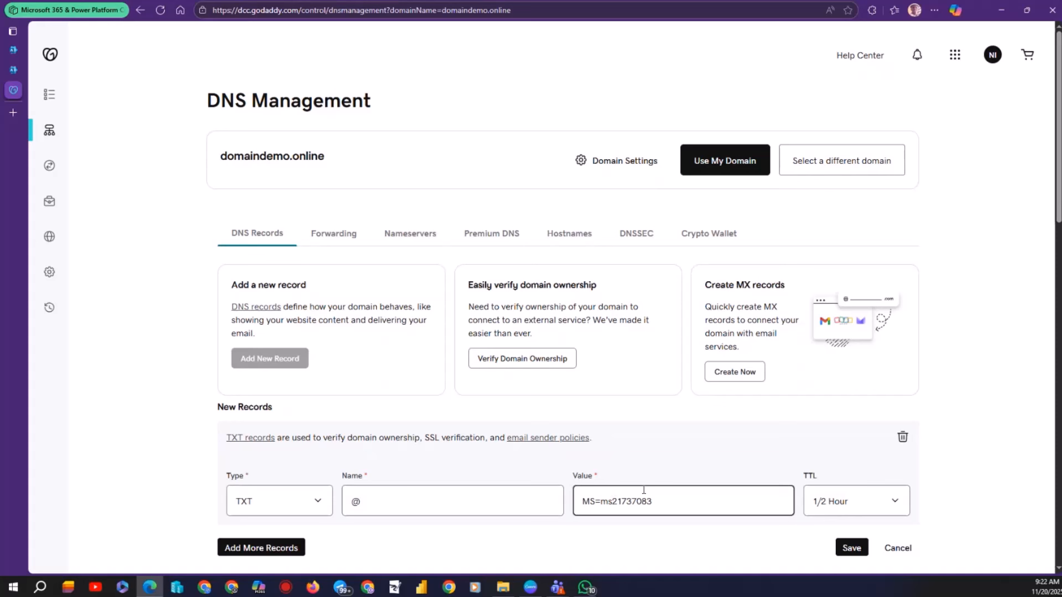
# Give the TXT record a custom TTL of 3600 seconds and save it.
pyautogui.click(13, 50)
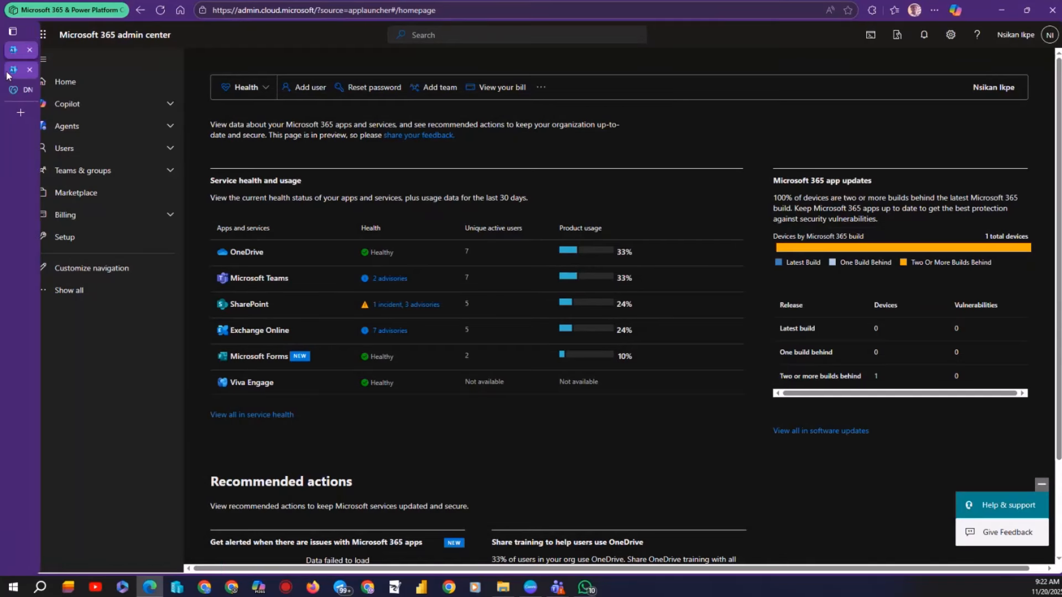
pyautogui.click(12, 69)
pyautogui.click(372, 358)
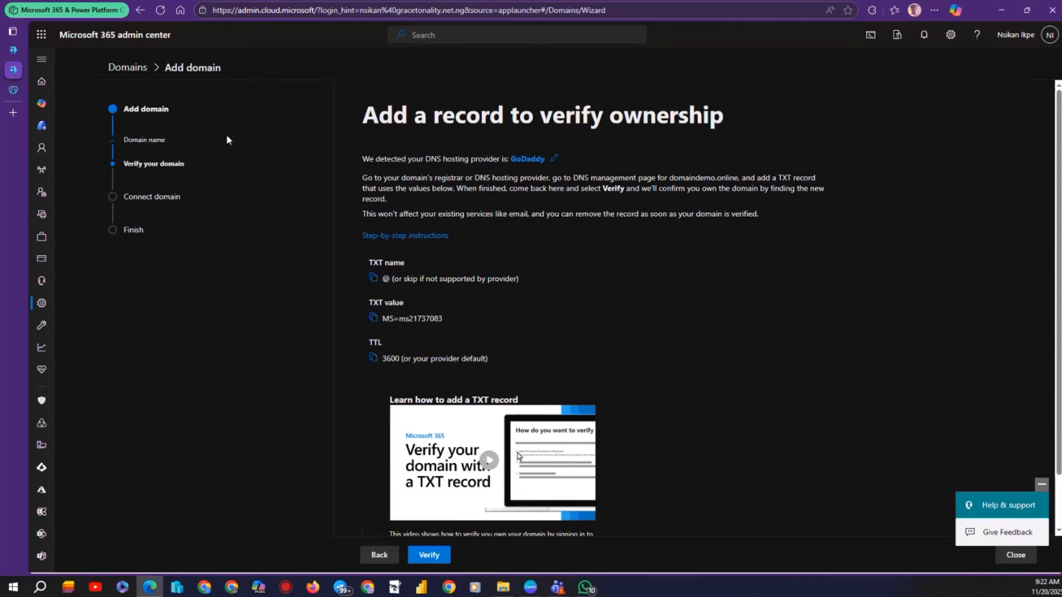
pyautogui.click(12, 90)
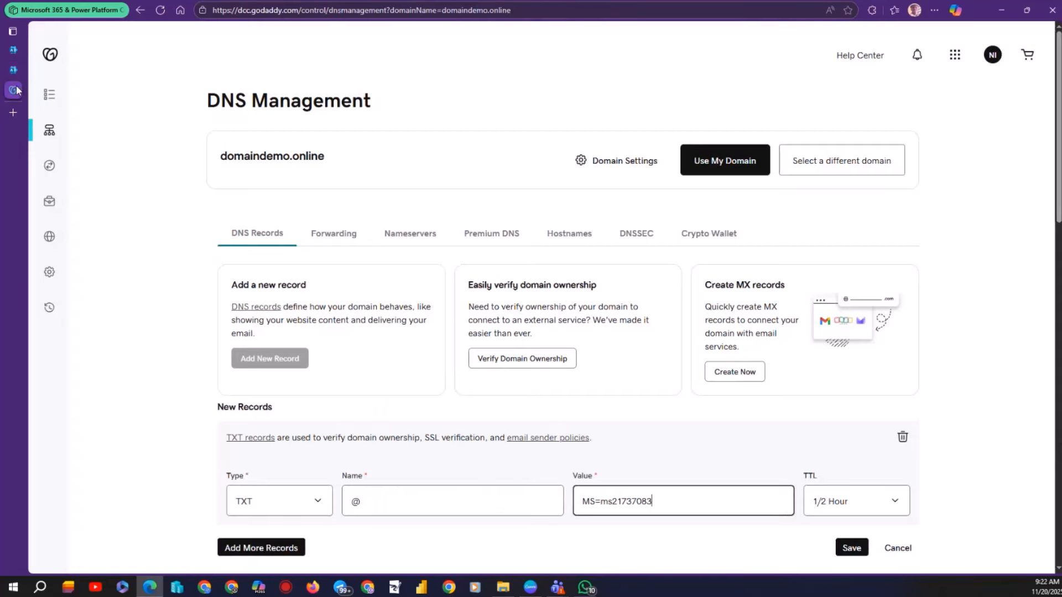
pyautogui.click(896, 510)
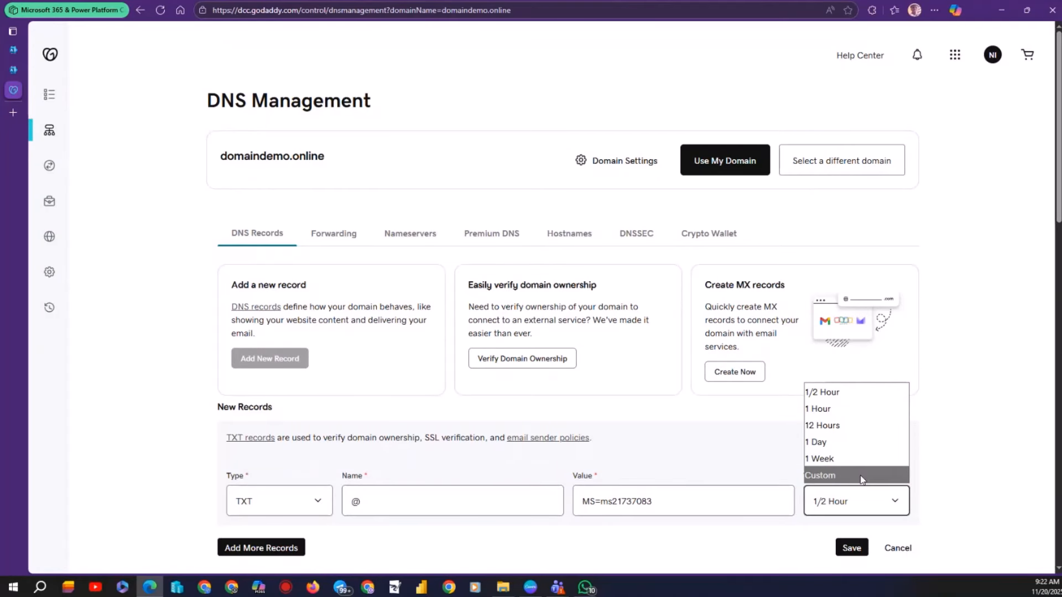
pyautogui.click(861, 476)
pyautogui.click(841, 543)
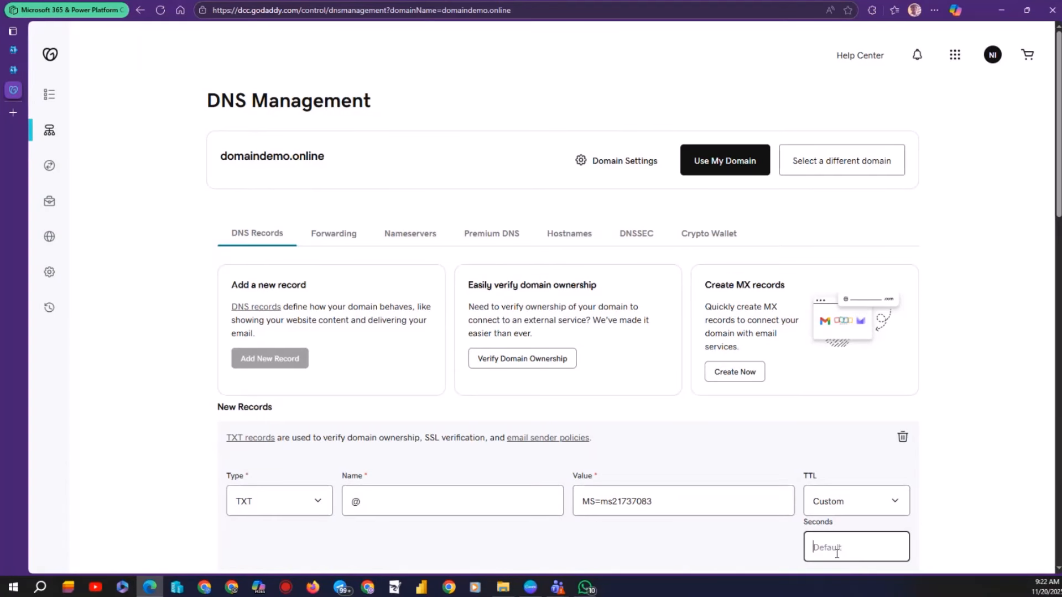
pyautogui.write('3600')
pyautogui.moveTo(1056, 206); pyautogui.dragTo(982, 280)
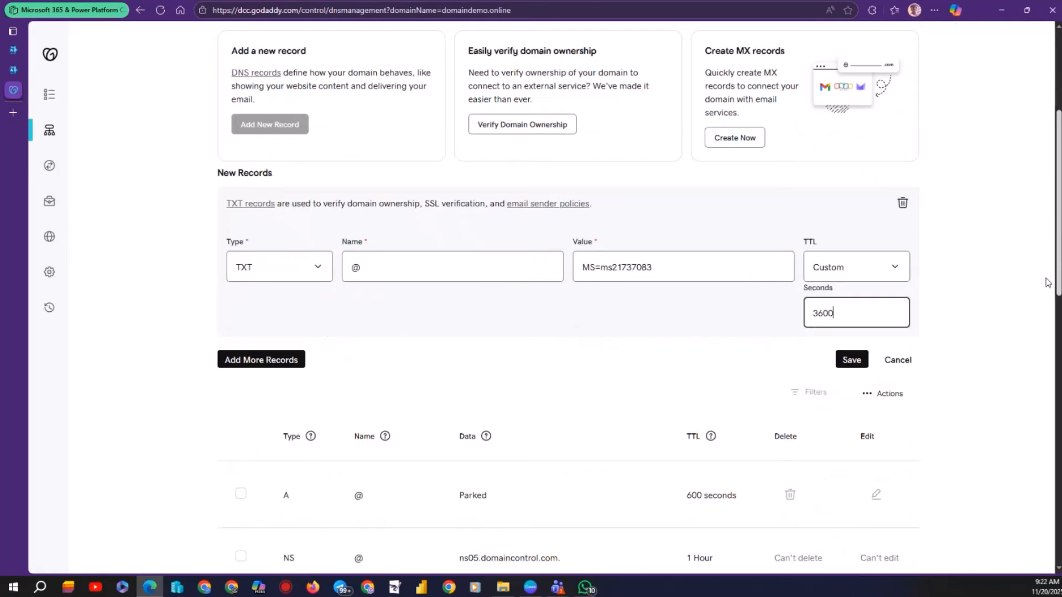
pyautogui.click(852, 364)
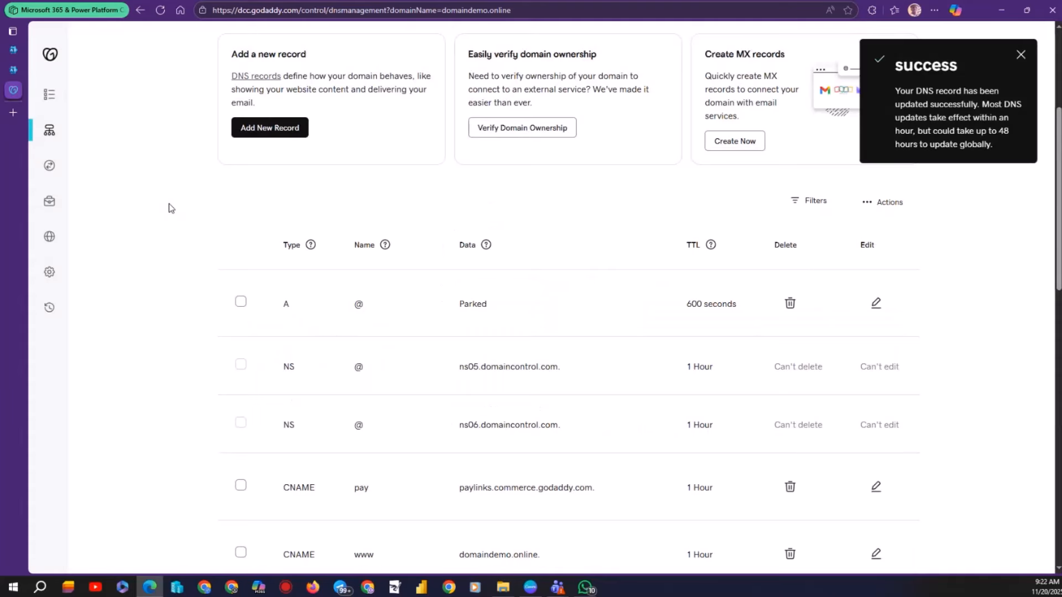
pyautogui.scroll(-8, 246, 324)
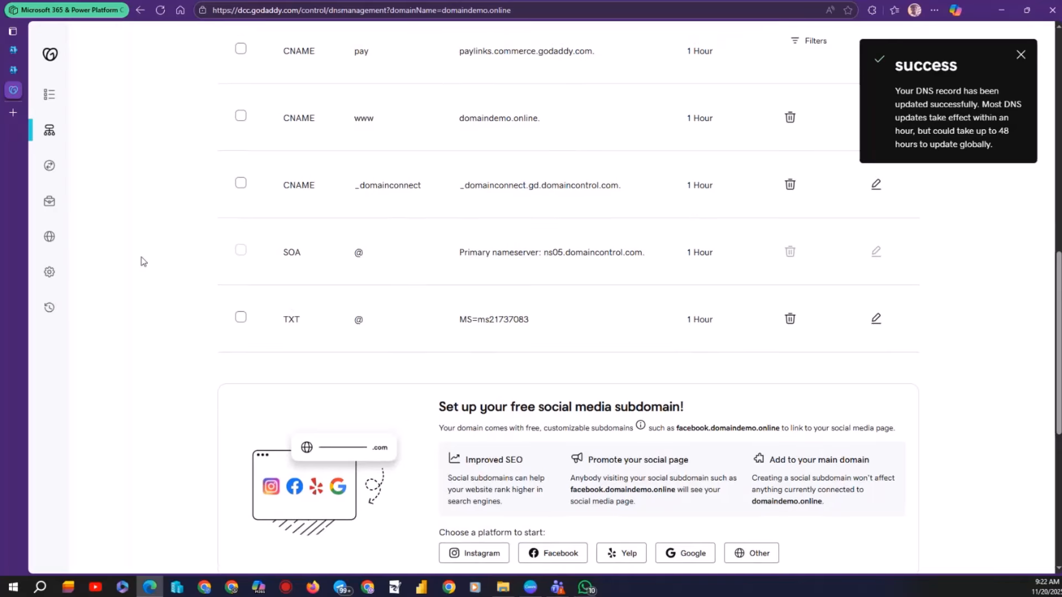
pyautogui.scroll(6, 143, 260)
# Back in the wizard, verify domaindemo.online ownership using the new TXT record.
pyautogui.click(14, 70)
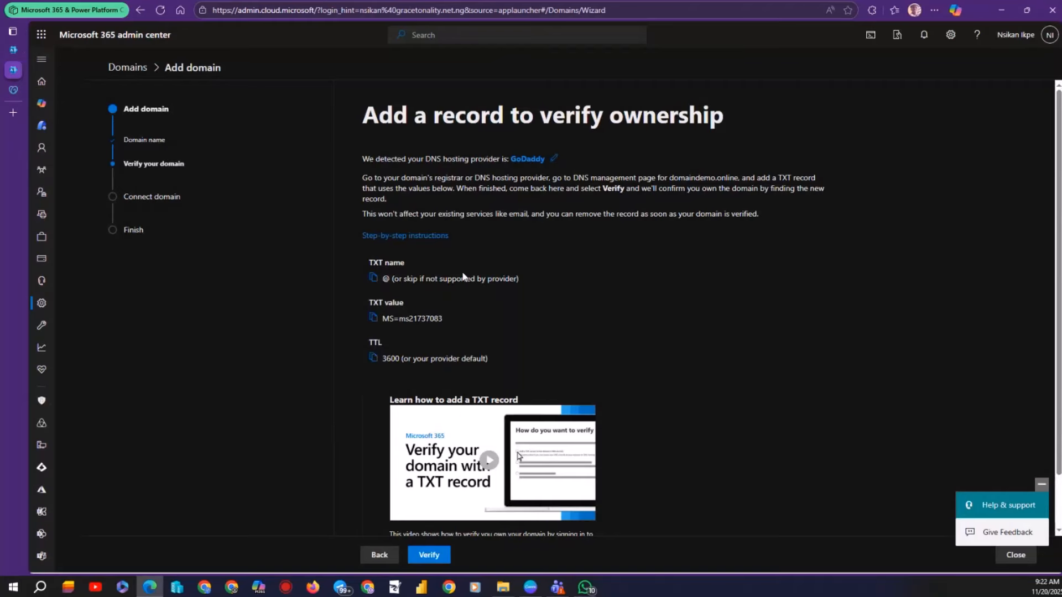
pyautogui.scroll(2, 476, 315)
pyautogui.scroll(-2, 474, 314)
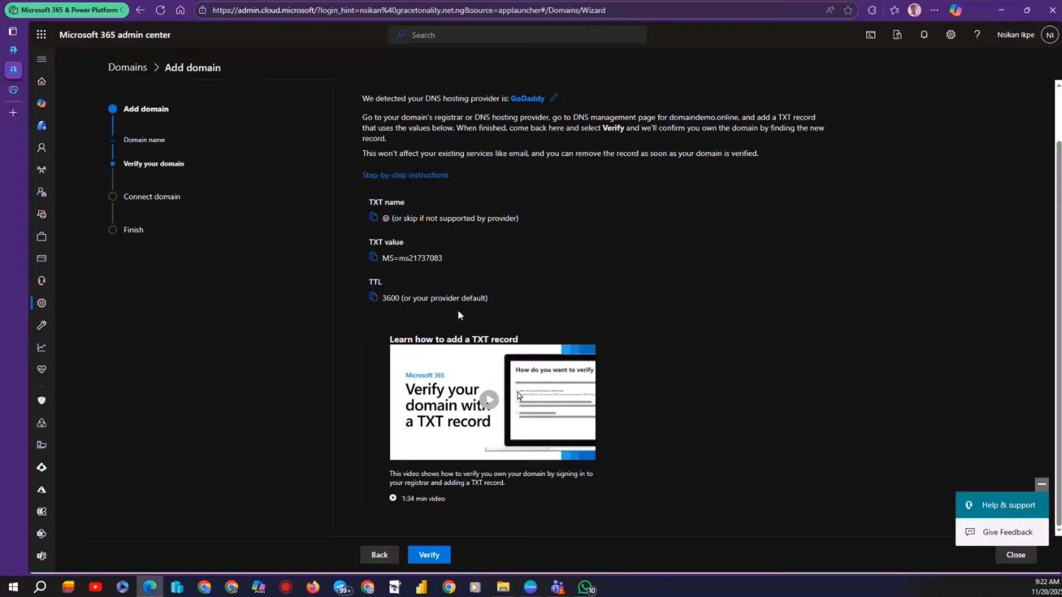
pyautogui.click(423, 558)
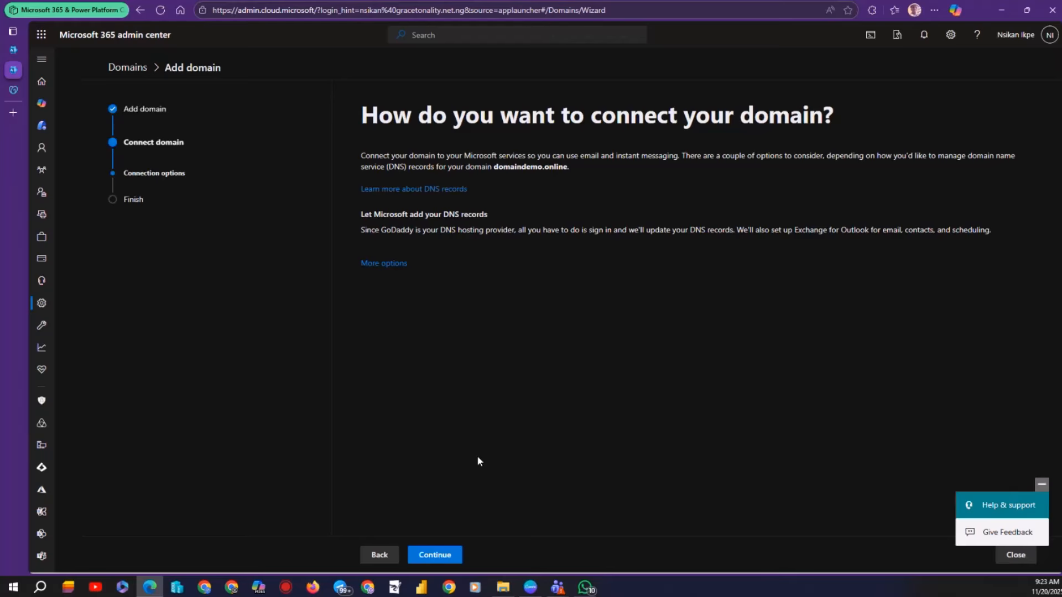
# Review the Exchange, Skype for Business and Intune records under Advanced options and add them via GoDaddy.
pyautogui.click(429, 560)
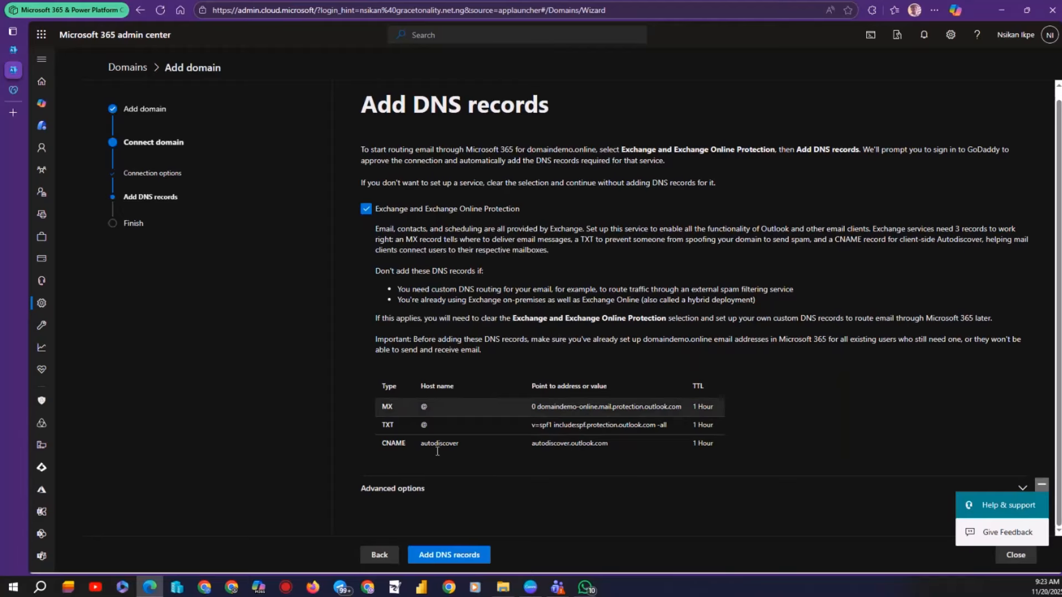
pyautogui.click(404, 498)
pyautogui.scroll(-5, 406, 474)
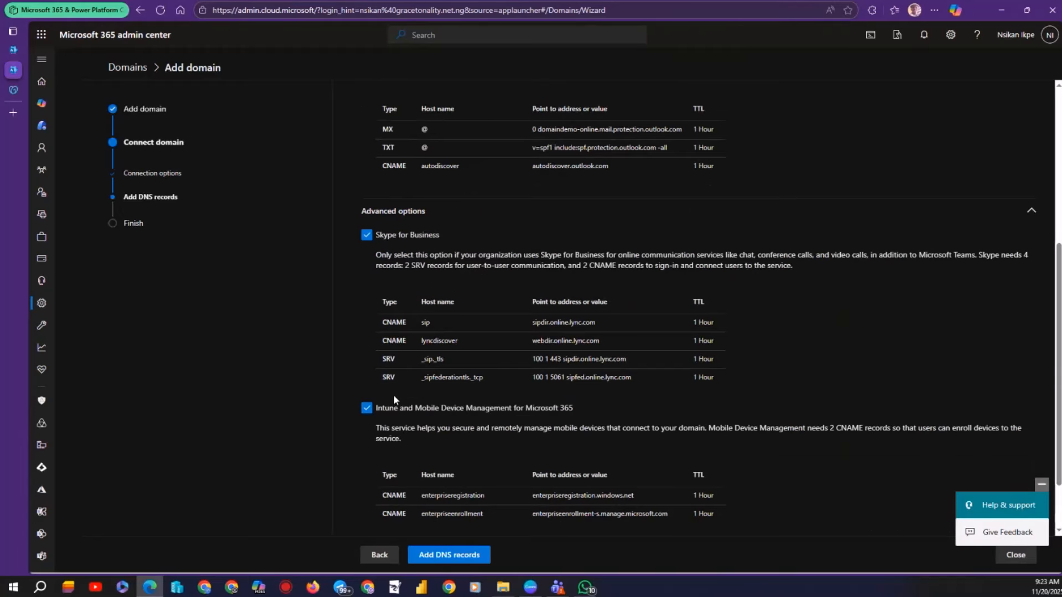
pyautogui.scroll(6, 394, 387)
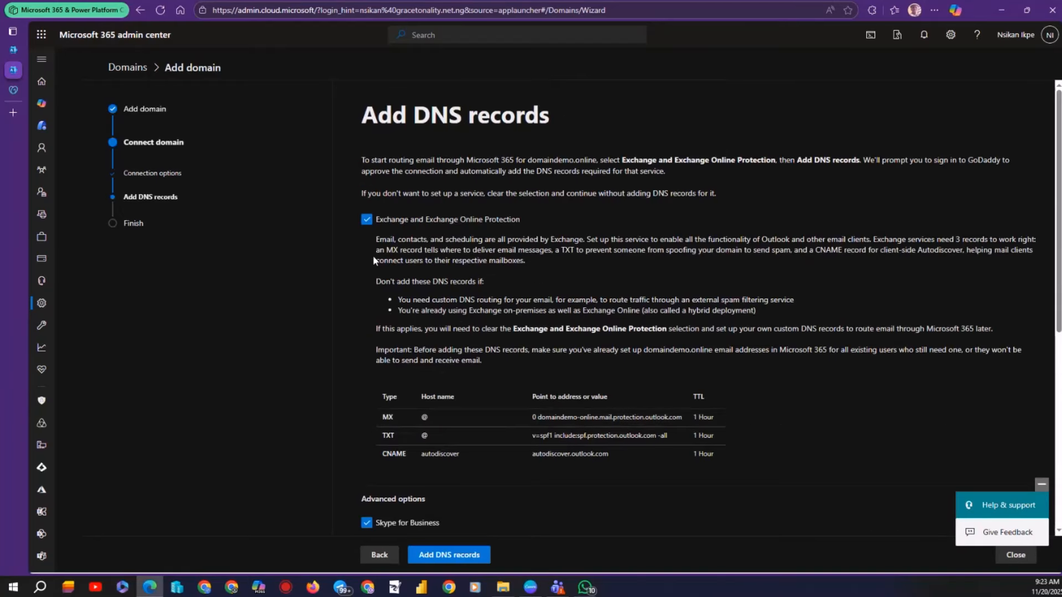
pyautogui.scroll(-5, 421, 470)
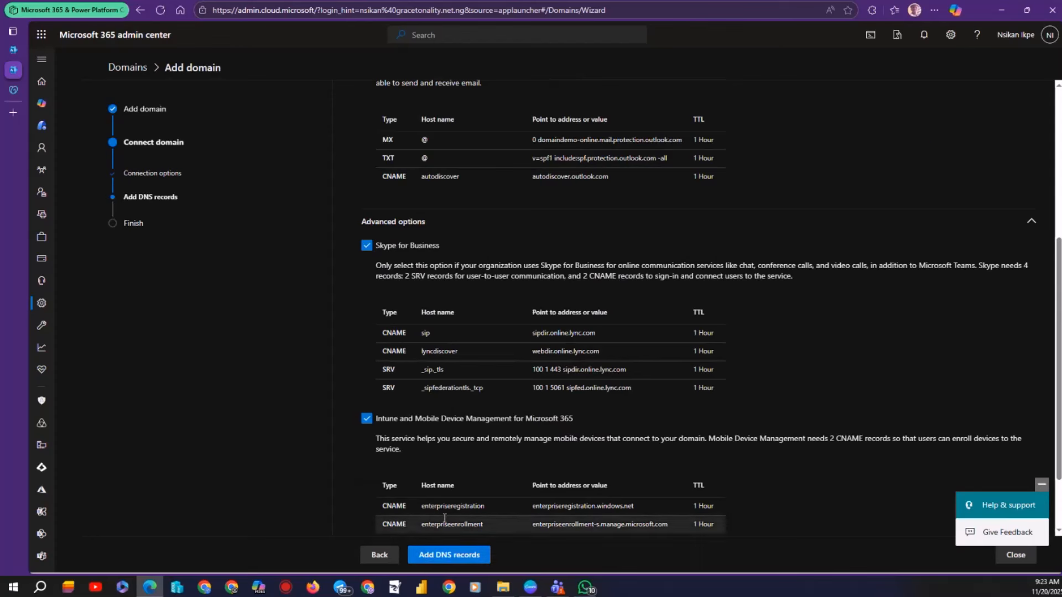
pyautogui.scroll(5, 441, 490)
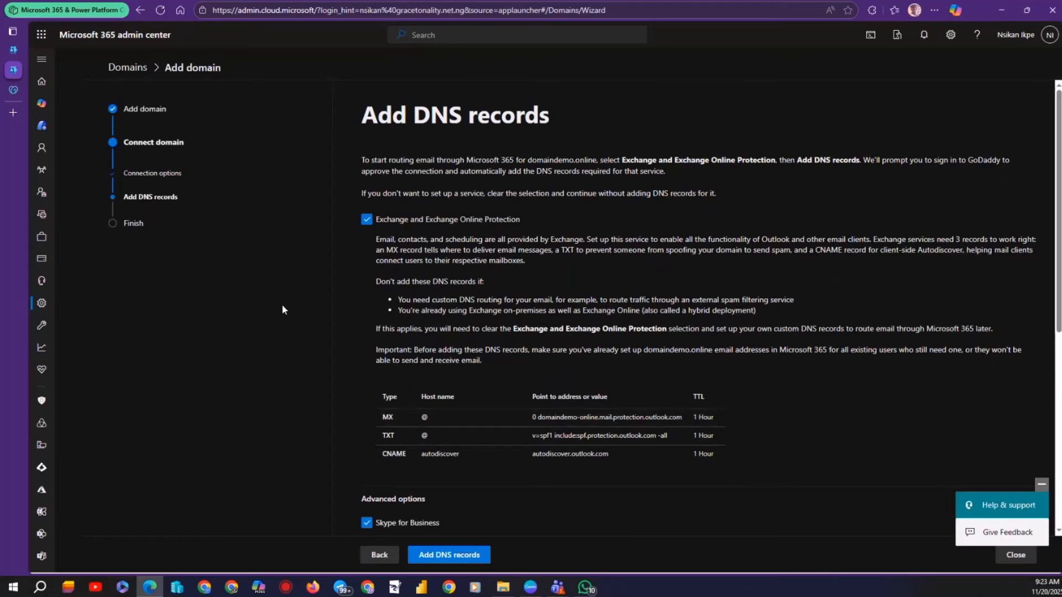
pyautogui.click(415, 556)
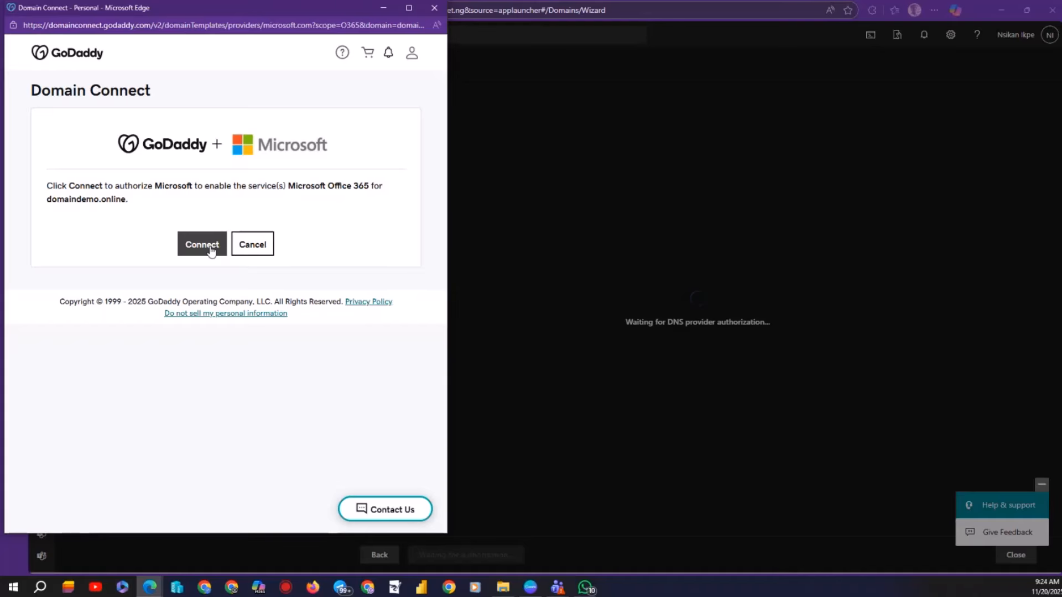
# Authorize Office 365 in GoDaddy Domain Connect, finish the wizard, and return to GoDaddy DNS.
pyautogui.click(210, 252)
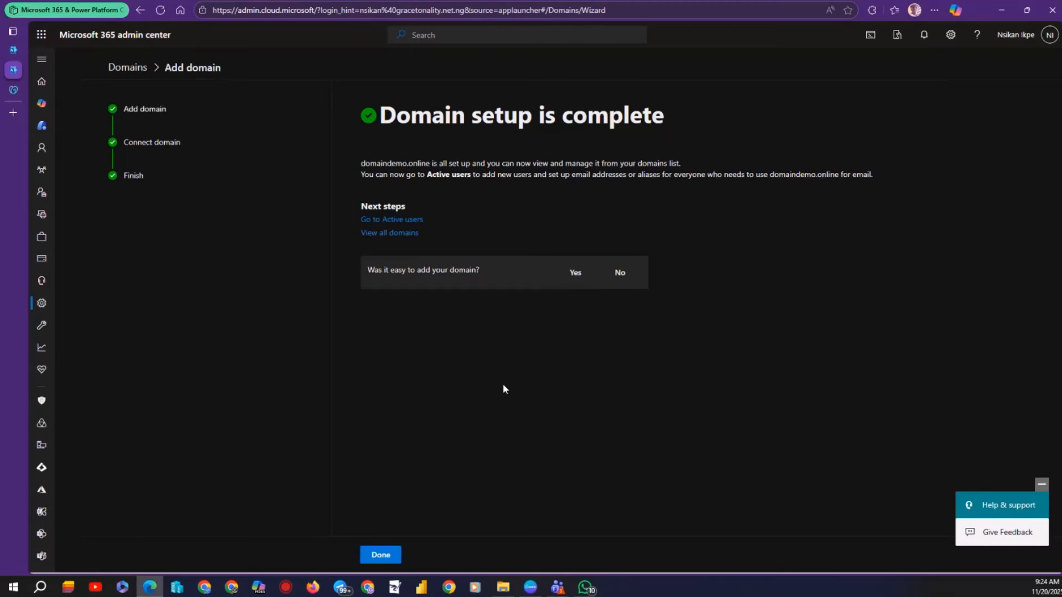
pyautogui.click(387, 560)
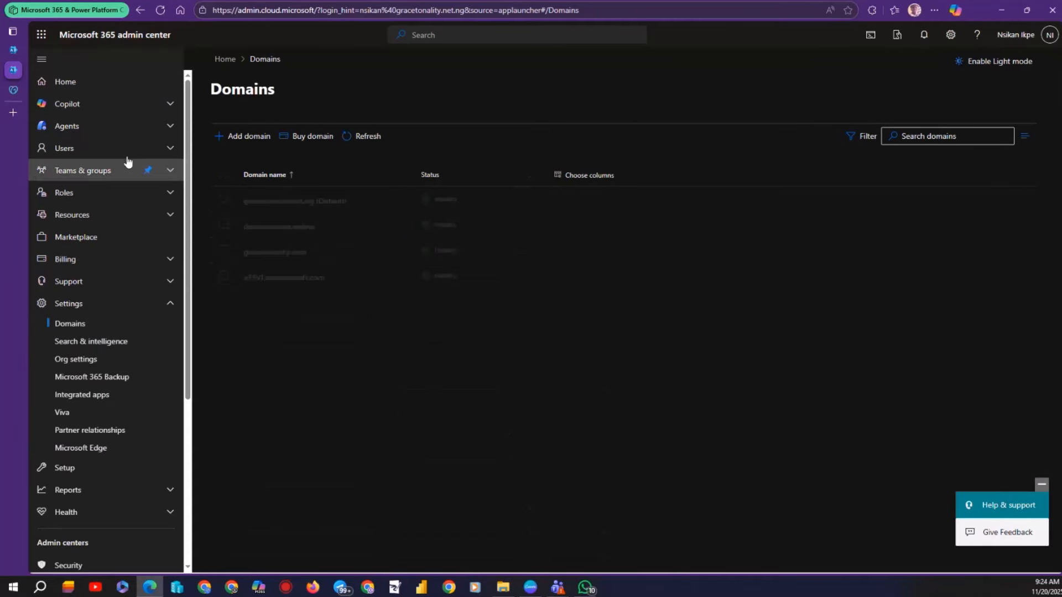
pyautogui.click(11, 91)
# Reload and review both pages of domaindemo.online DNS records, then return to the Domains list.
pyautogui.scroll(-8, 341, 368)
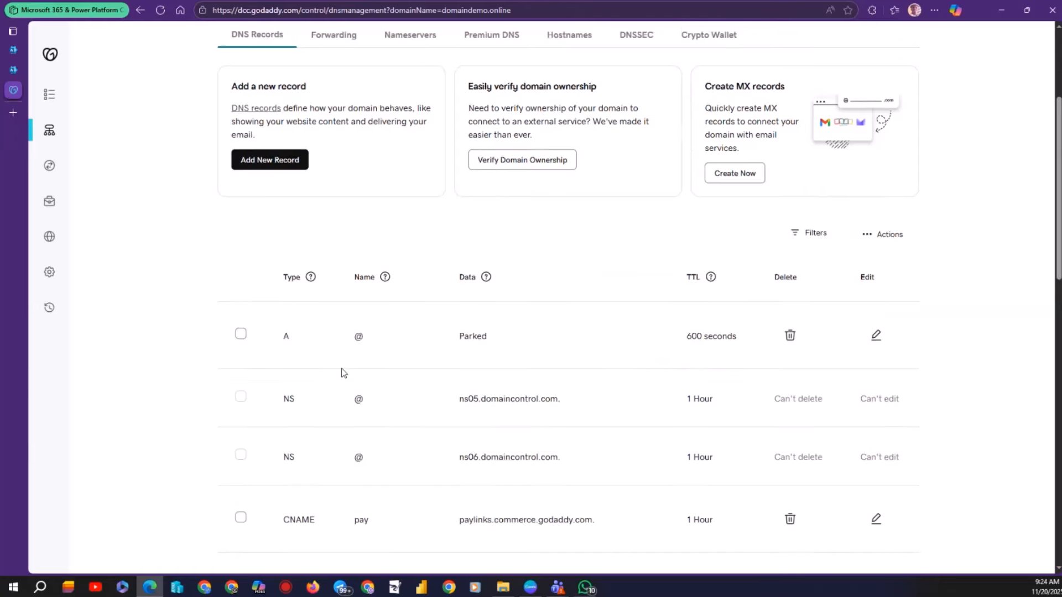
pyautogui.scroll(8, 316, 370)
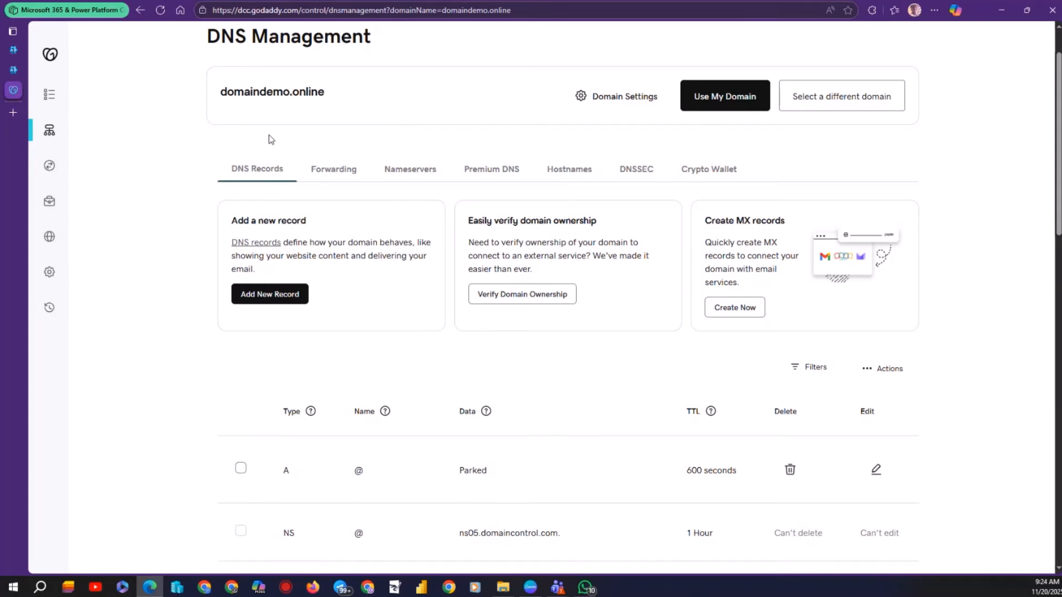
pyautogui.click(161, 10)
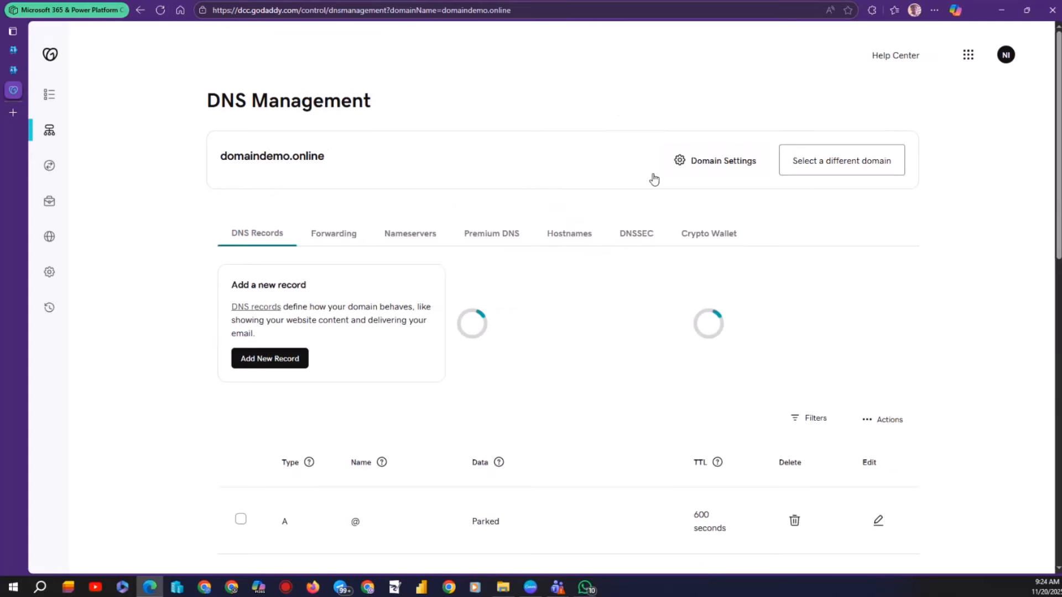
pyautogui.scroll(-10, 438, 334)
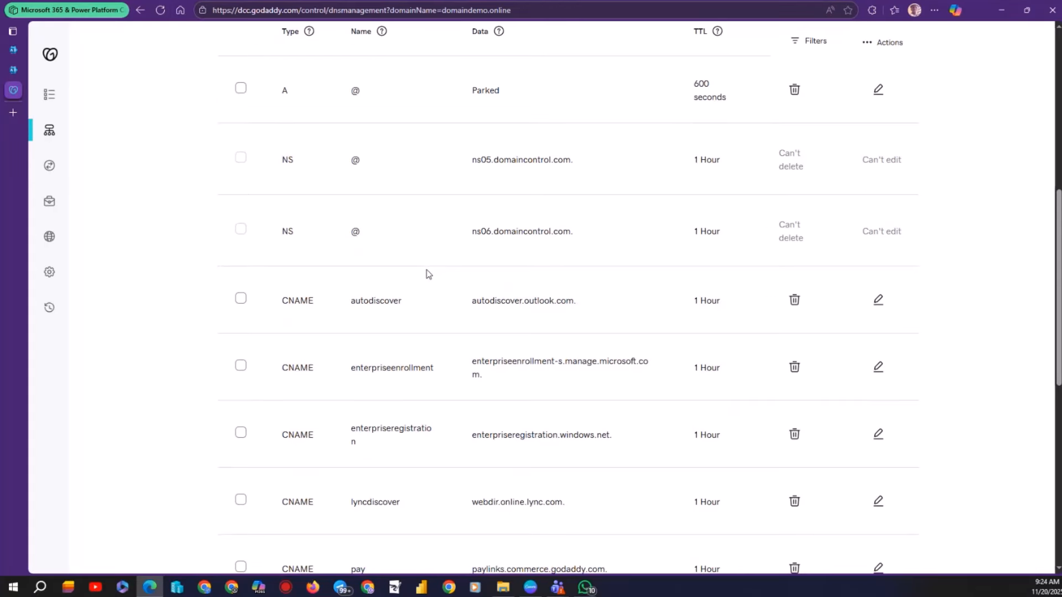
pyautogui.scroll(-5, 425, 275)
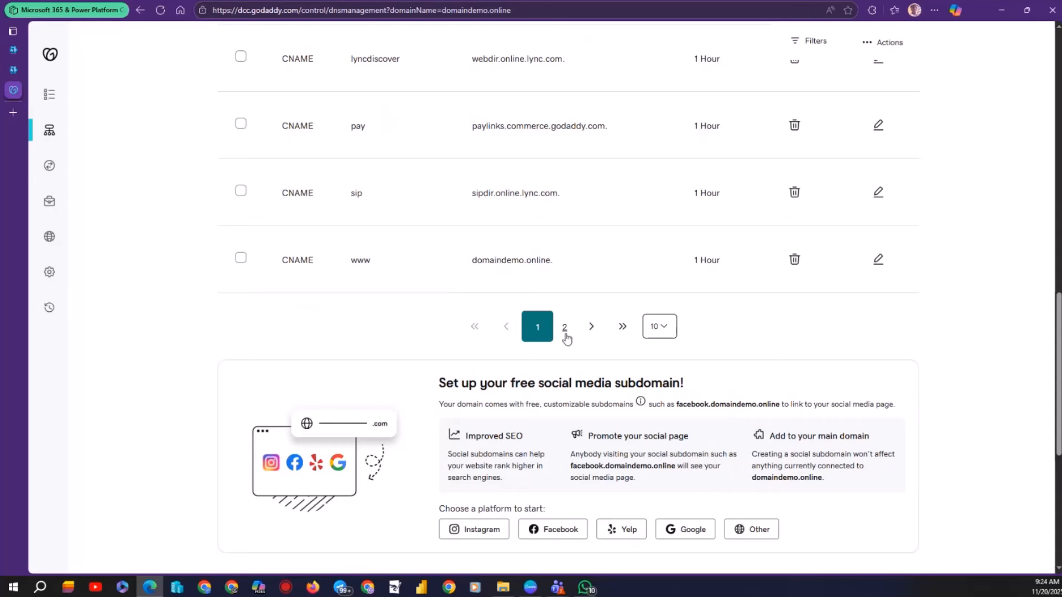
pyautogui.click(564, 328)
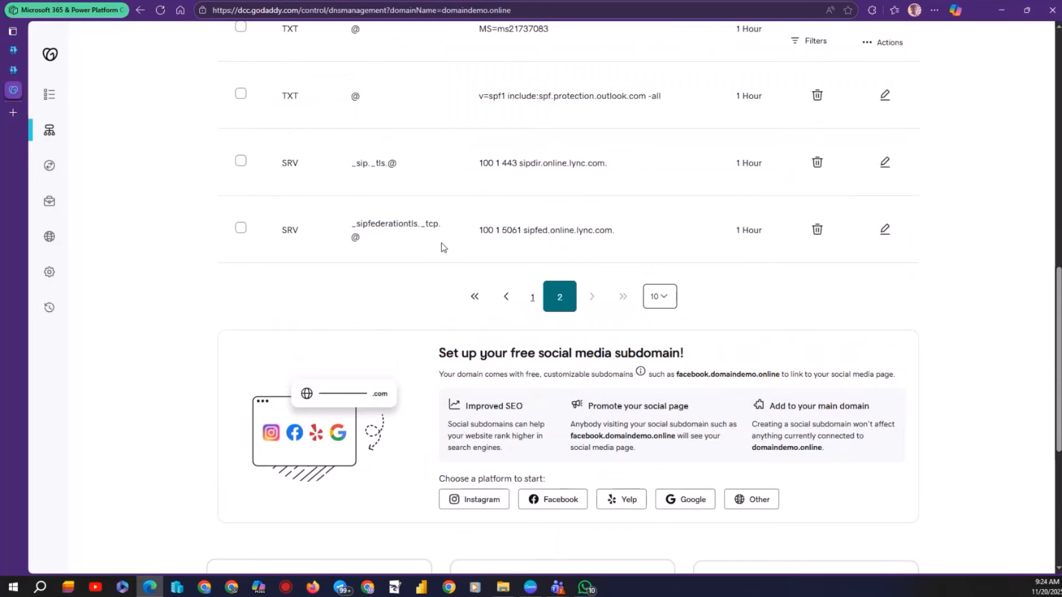
pyautogui.scroll(2, 441, 243)
pyautogui.scroll(2, 442, 243)
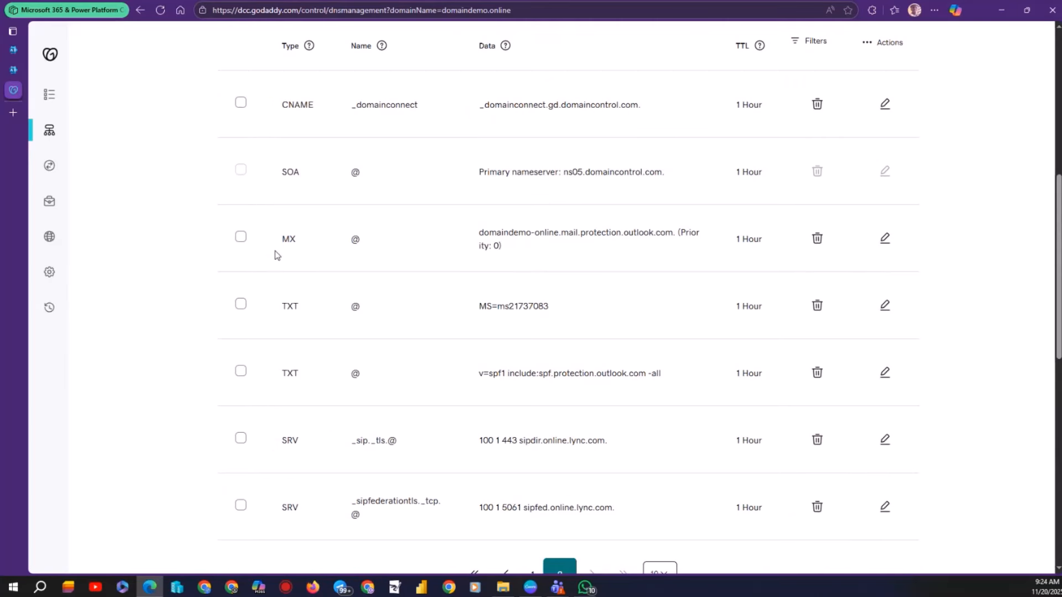
pyautogui.scroll(2, 332, 218)
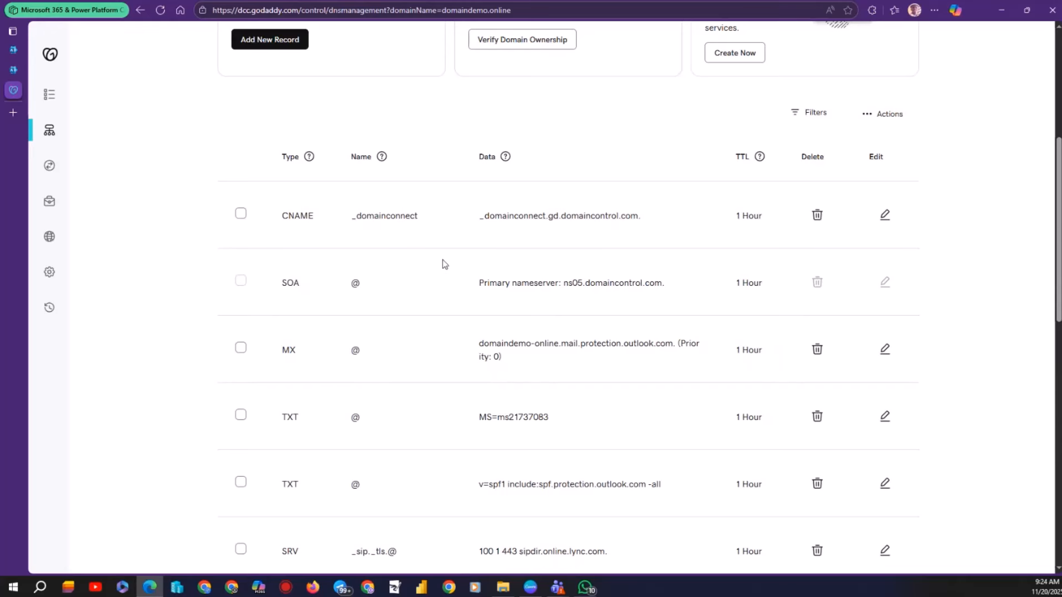
pyautogui.scroll(-6, 531, 304)
pyautogui.scroll(-4, 561, 331)
pyautogui.scroll(8, 526, 209)
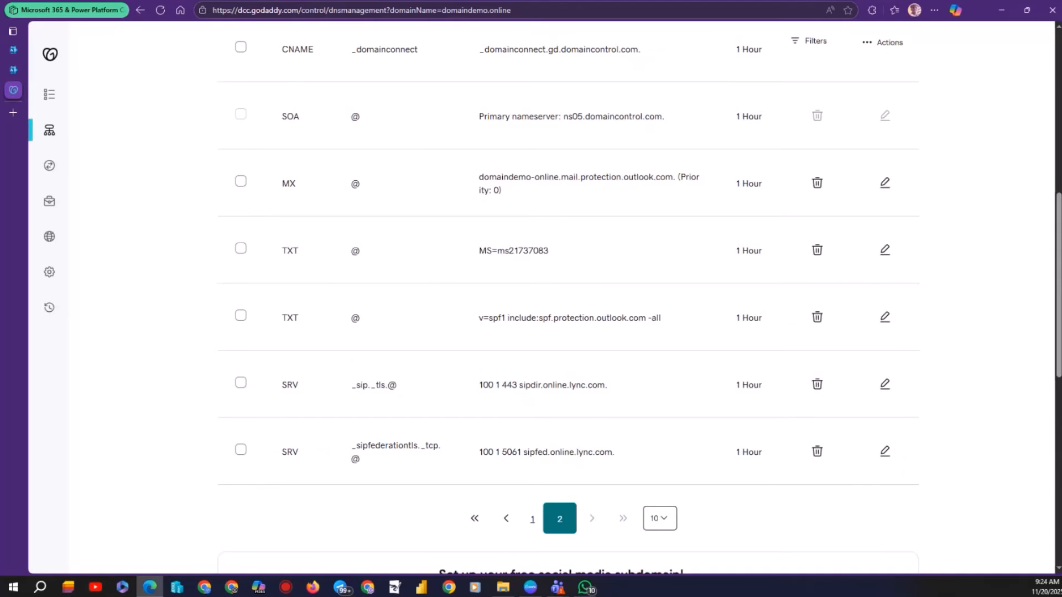
pyautogui.click(15, 69)
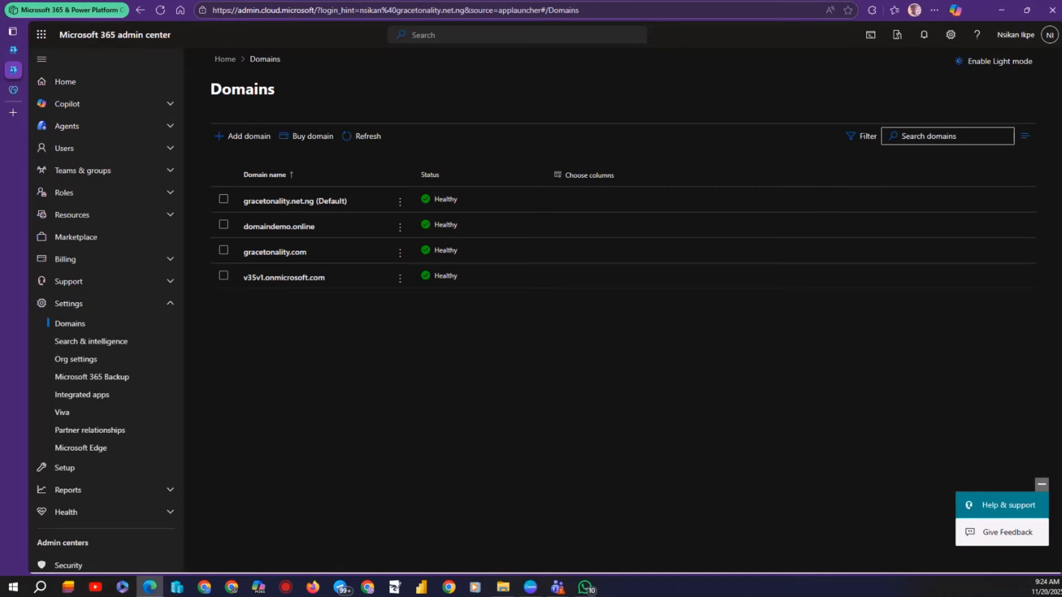
# Open Users > Active users and start adding a new user.
pyautogui.click(56, 148)
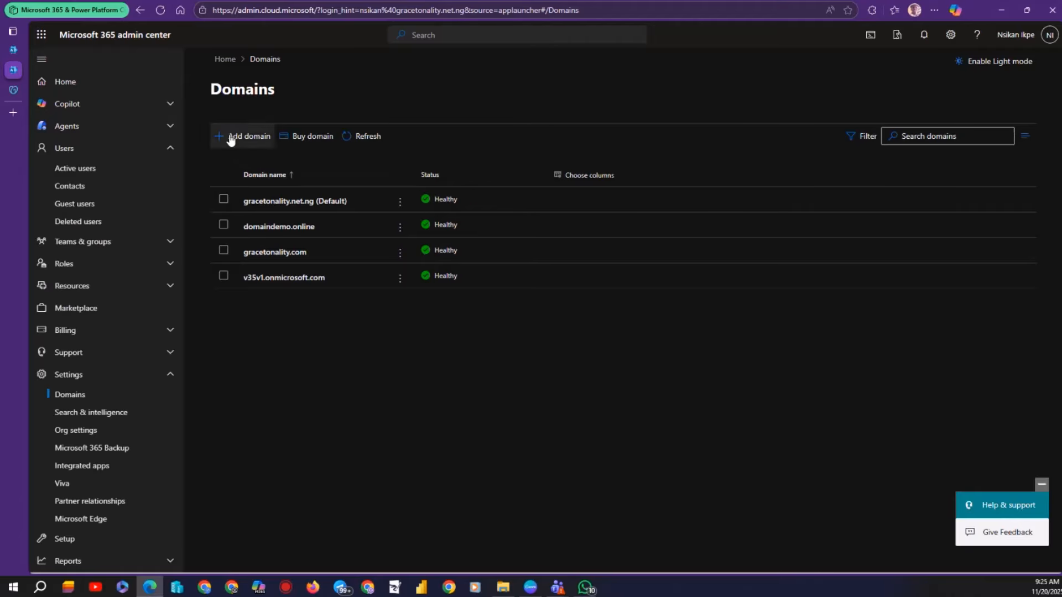
pyautogui.click(75, 168)
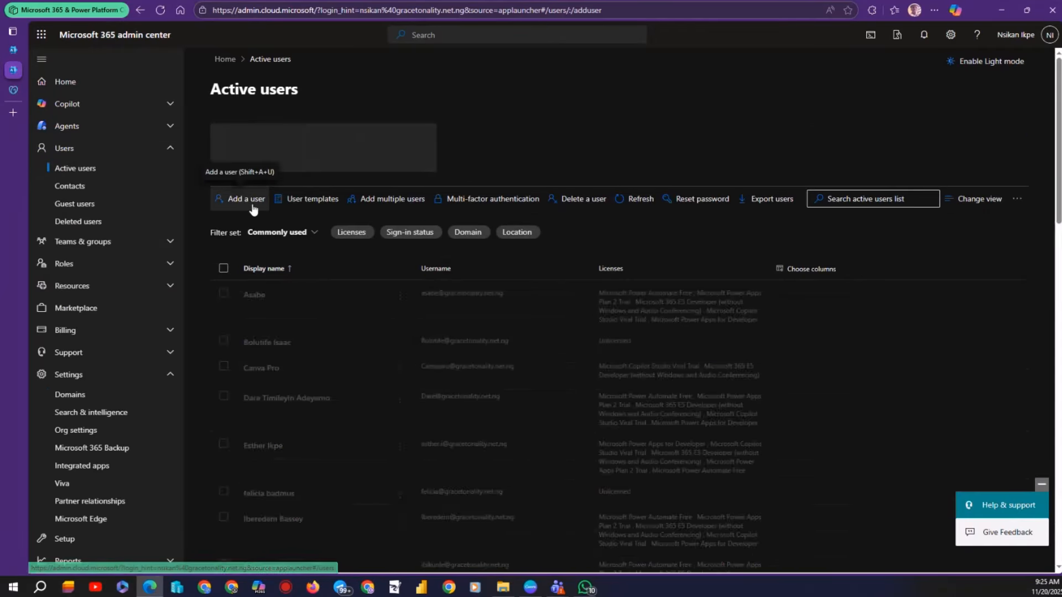
pyautogui.click(243, 199)
# Enter the new user's first name, last name and username in the Basics form.
pyautogui.click(550, 209)
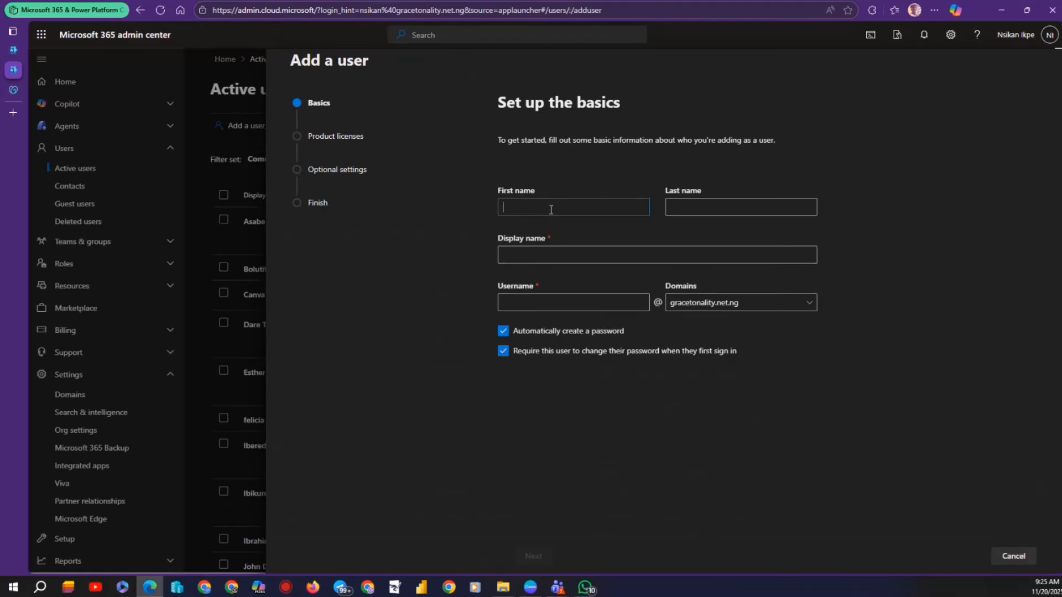
pyautogui.write('Demo')
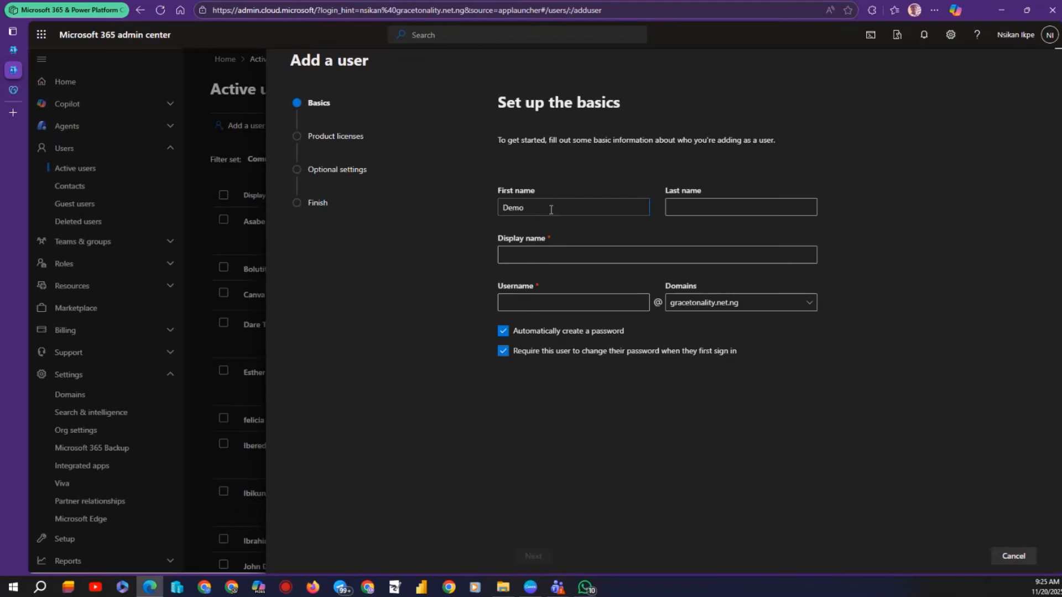
pyautogui.click(692, 208)
pyautogui.write('D')
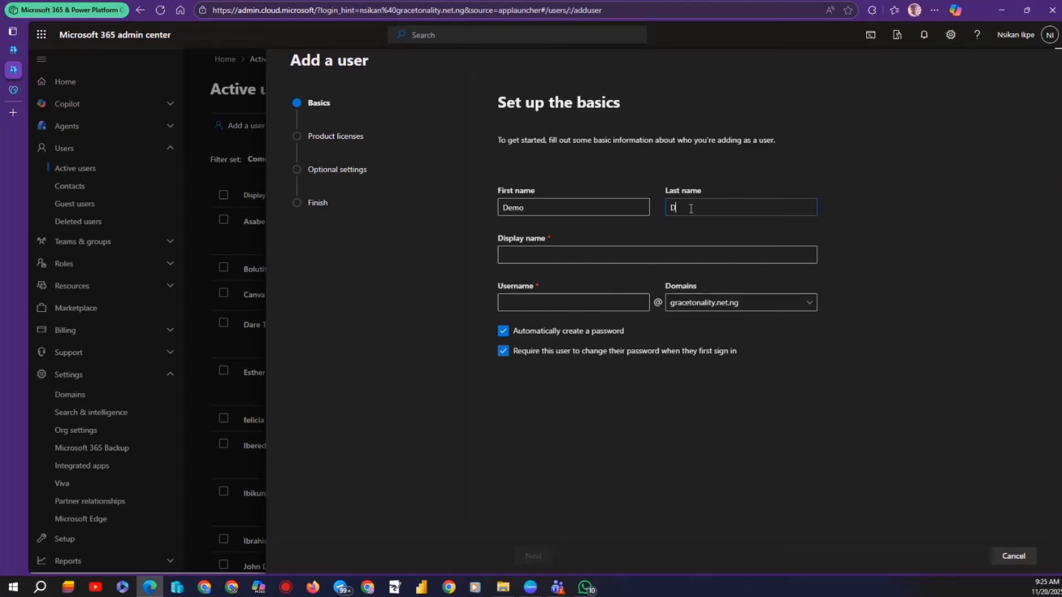
pyautogui.write('omain')
pyautogui.press('Tab')
pyautogui.click(521, 302)
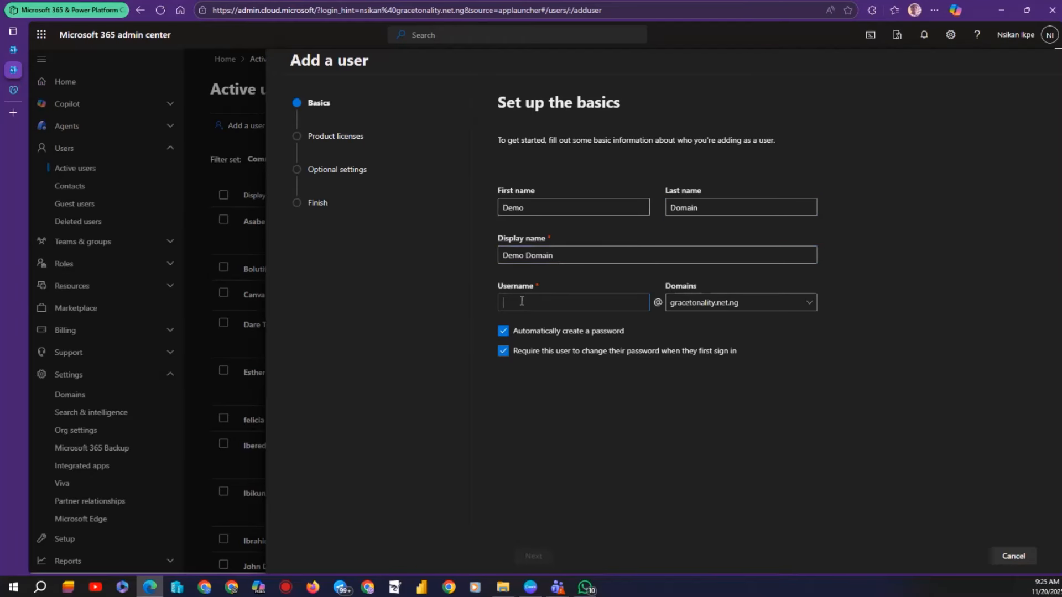
pyautogui.write('demouser')
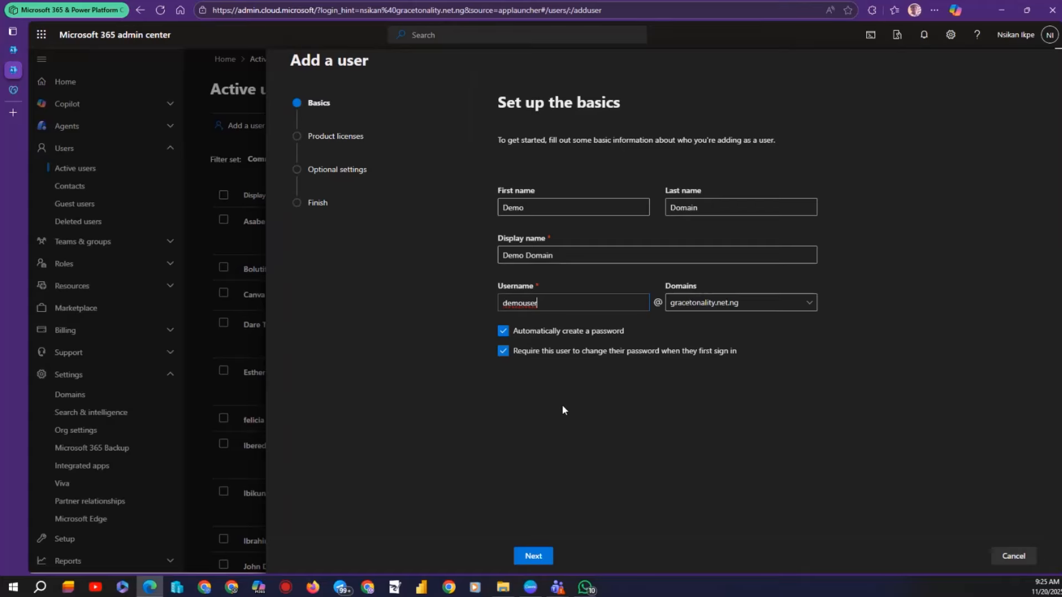
# Assign the Microsoft 365 E5 Developer license, then go back to the Basics step.
pyautogui.click(533, 555)
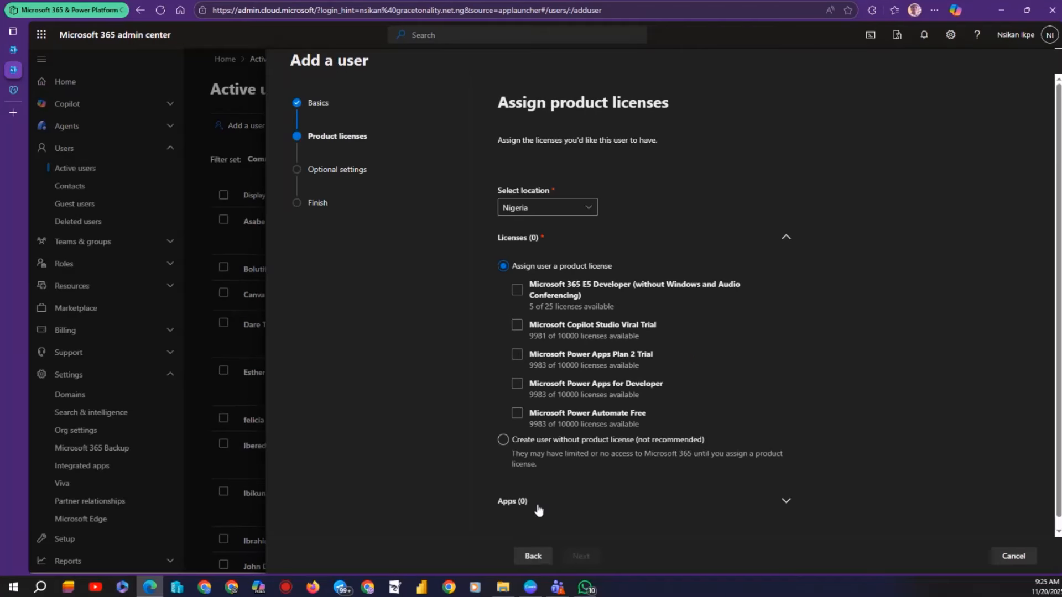
pyautogui.click(534, 304)
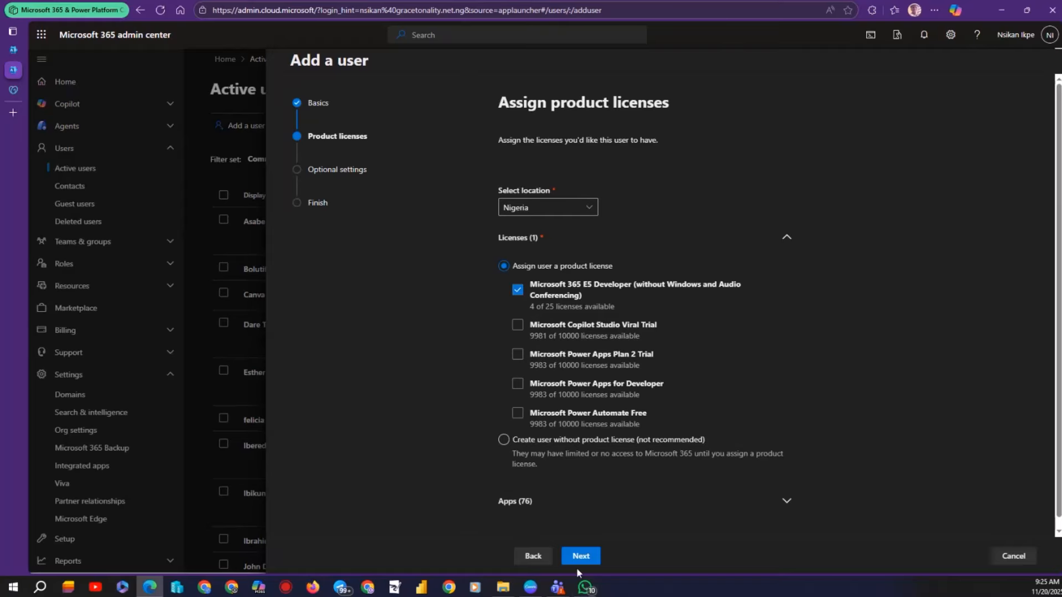
pyautogui.click(579, 568)
pyautogui.click(580, 557)
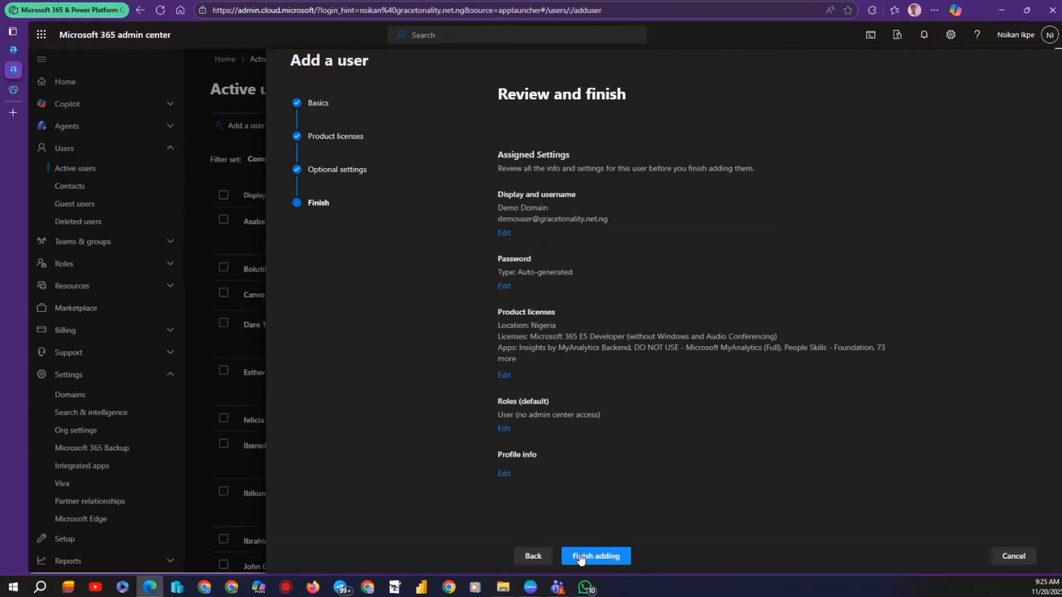
pyautogui.click(532, 556)
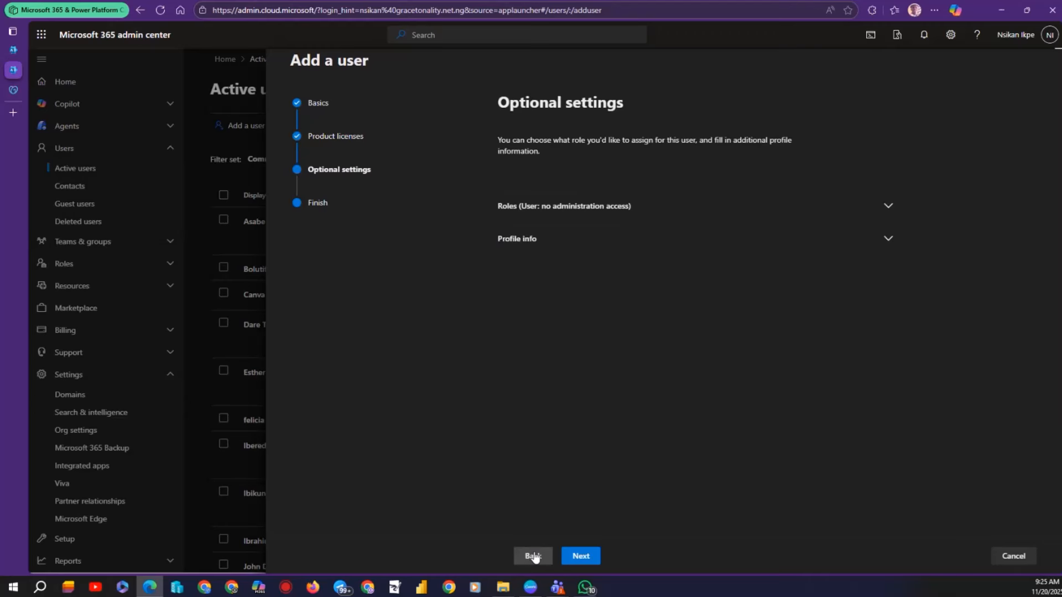
pyautogui.click(534, 556)
pyautogui.click(534, 557)
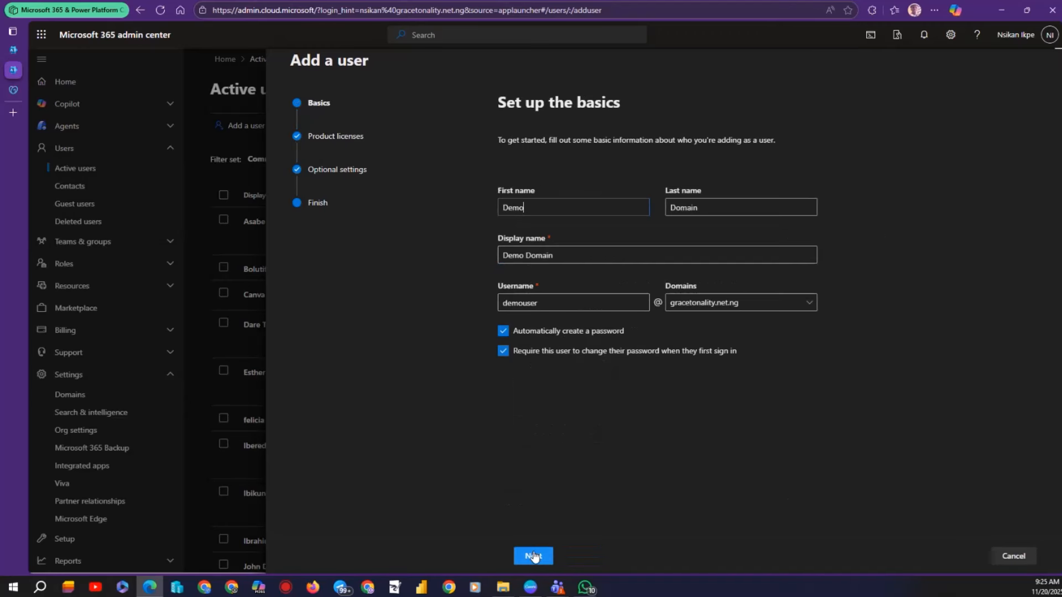
# Put the user on domaindemo.online, finish adding them, and show the generated password.
pyautogui.click(751, 304)
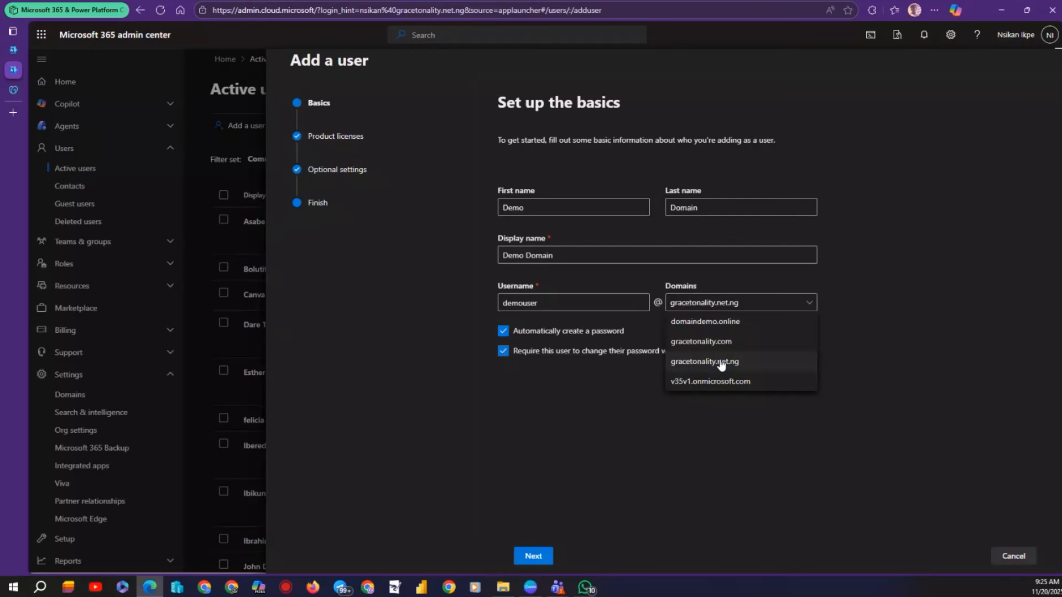
pyautogui.click(705, 324)
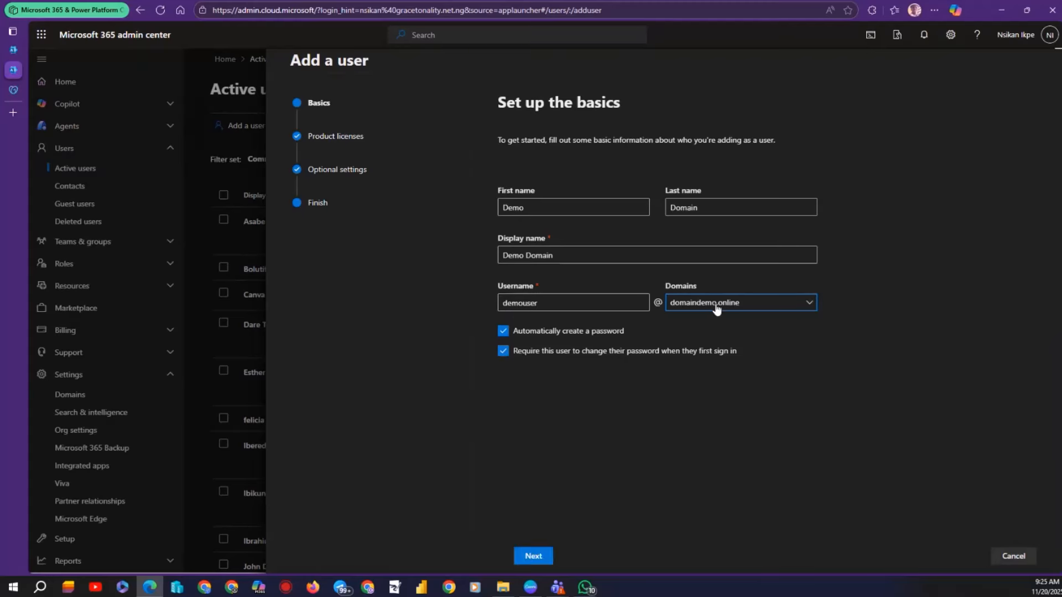
pyautogui.click(534, 556)
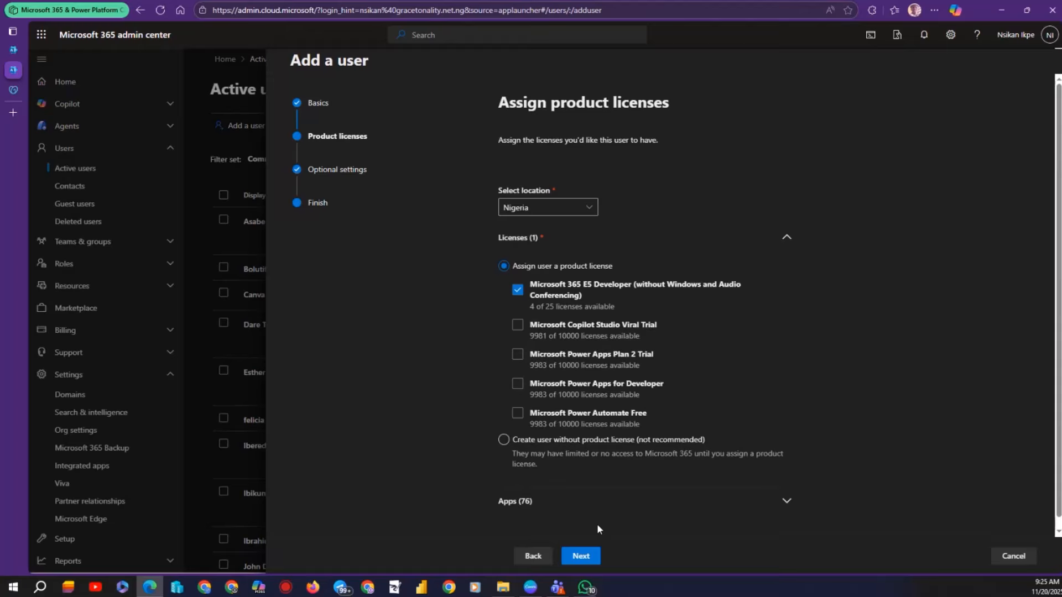
pyautogui.click(580, 557)
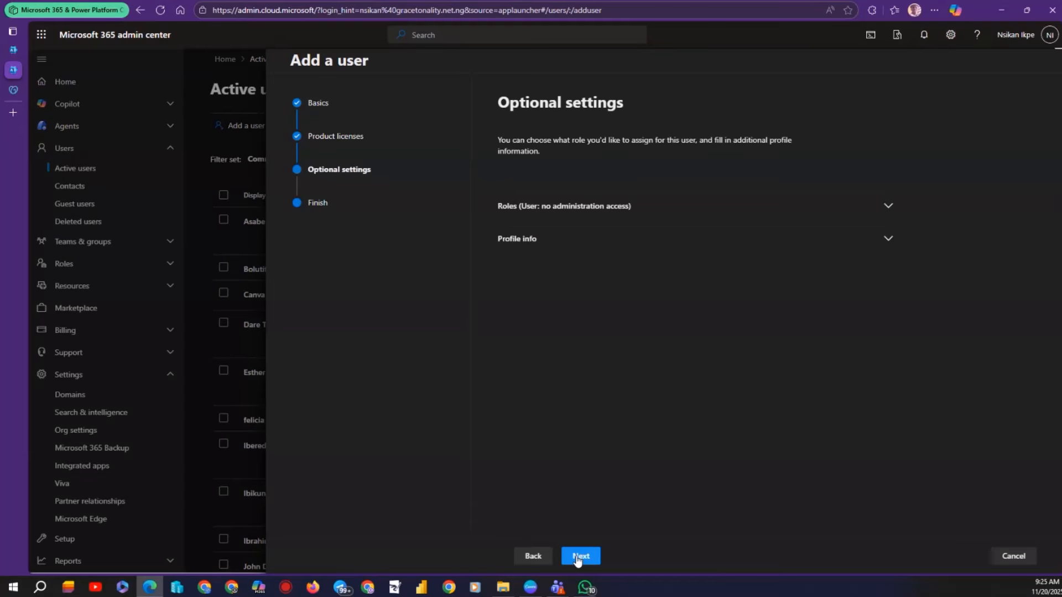
pyautogui.click(578, 556)
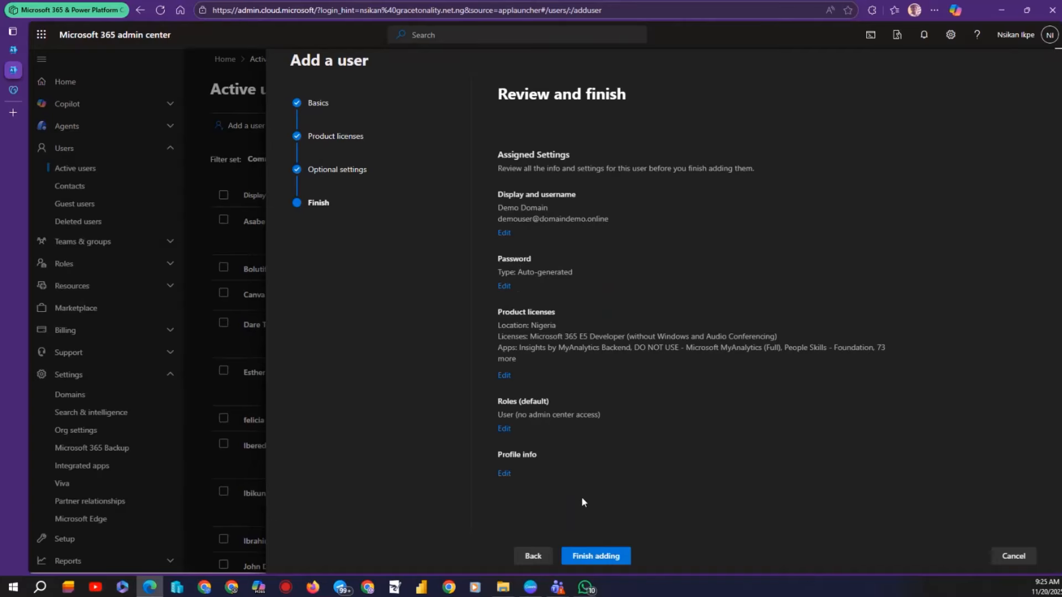
pyautogui.click(597, 557)
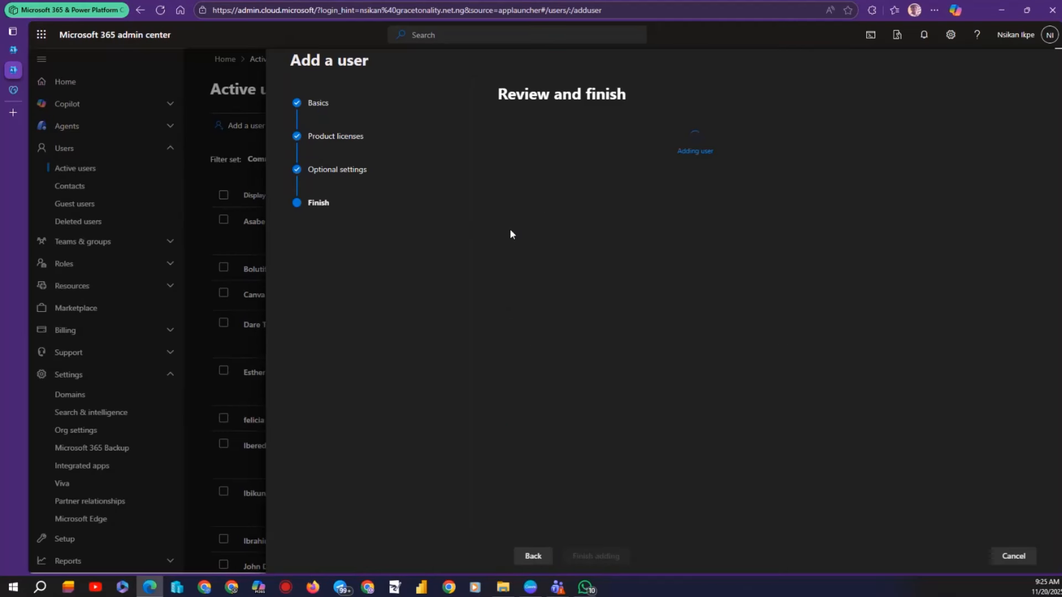
pyautogui.click(574, 243)
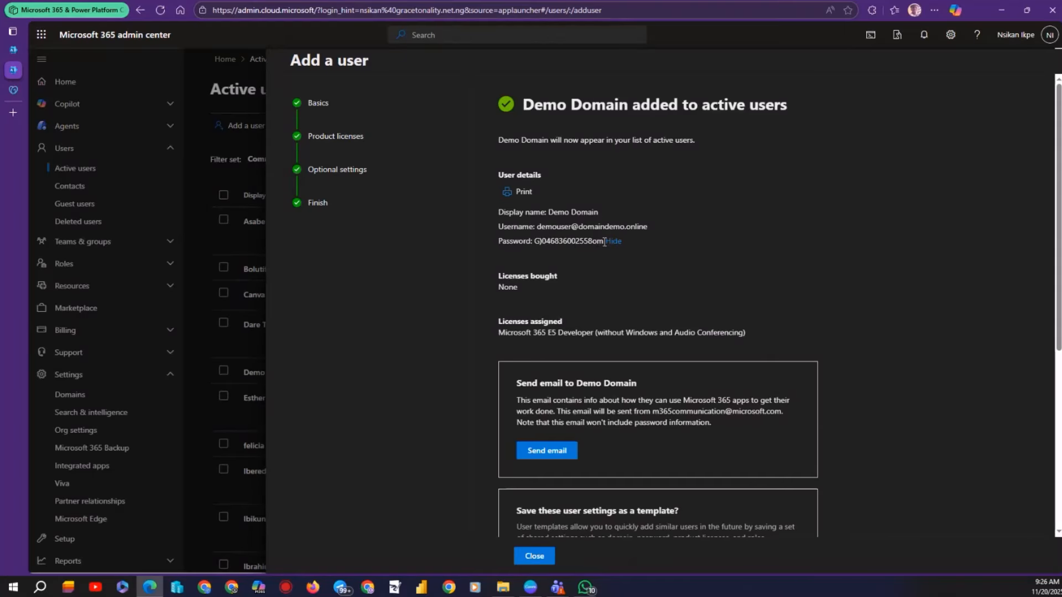
# Copy the new user's generated temporary password and close the Add a user summary panel.
pyautogui.moveTo(603, 241); pyautogui.dragTo(537, 242)
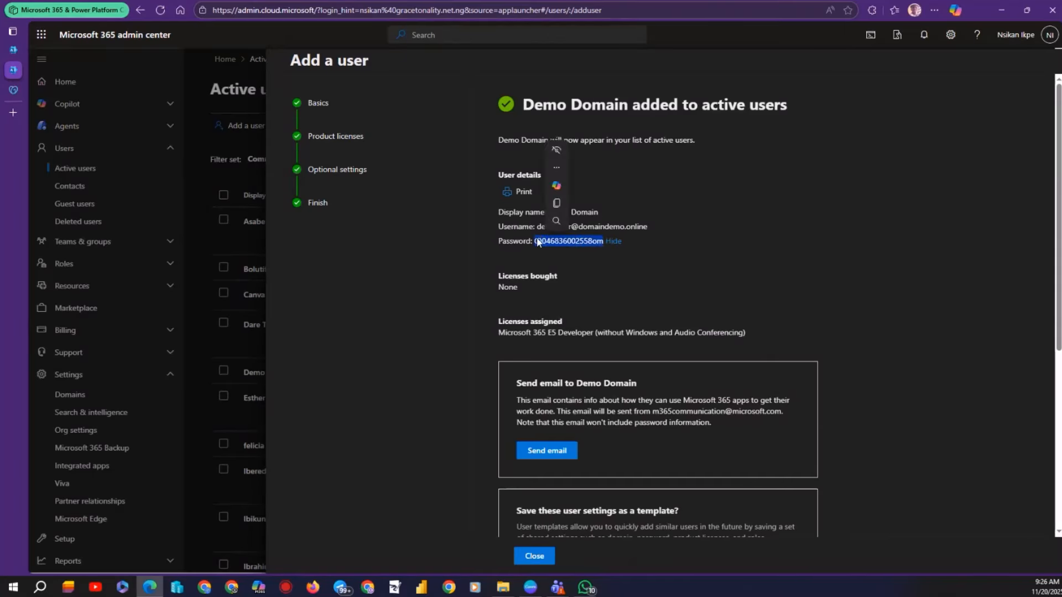
pyautogui.hotkey('ctrl', 'c')
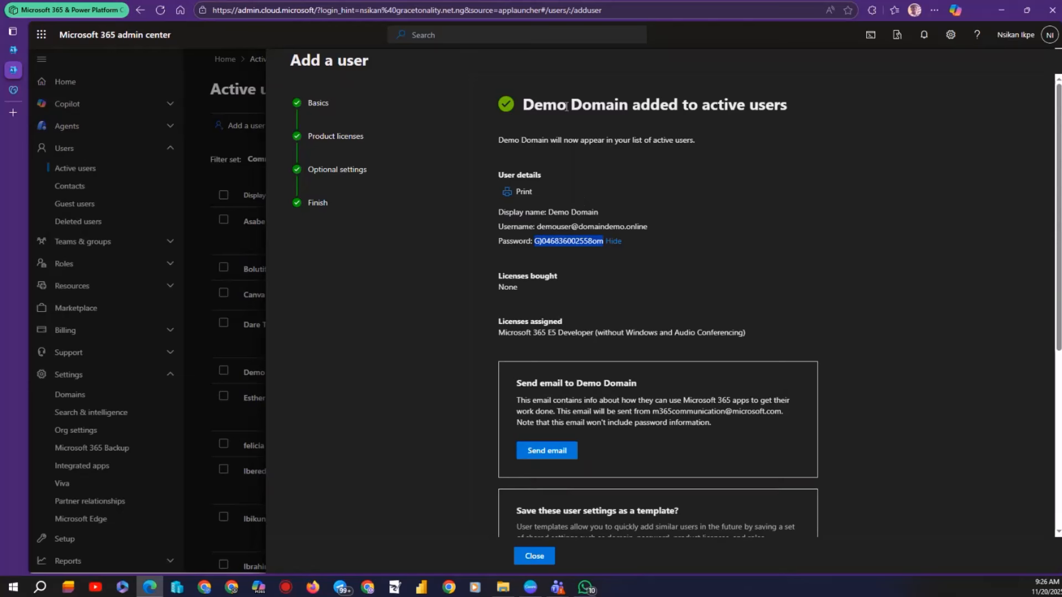
pyautogui.click(531, 558)
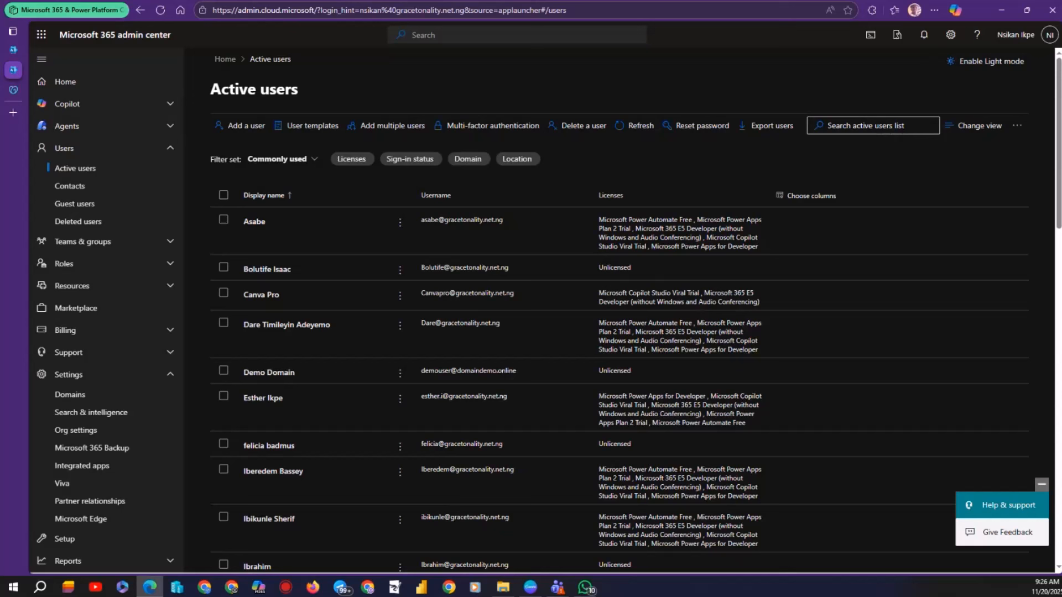
# In a new tab, search for office and open the Office 365 login result.
pyautogui.moveTo(8, 103)
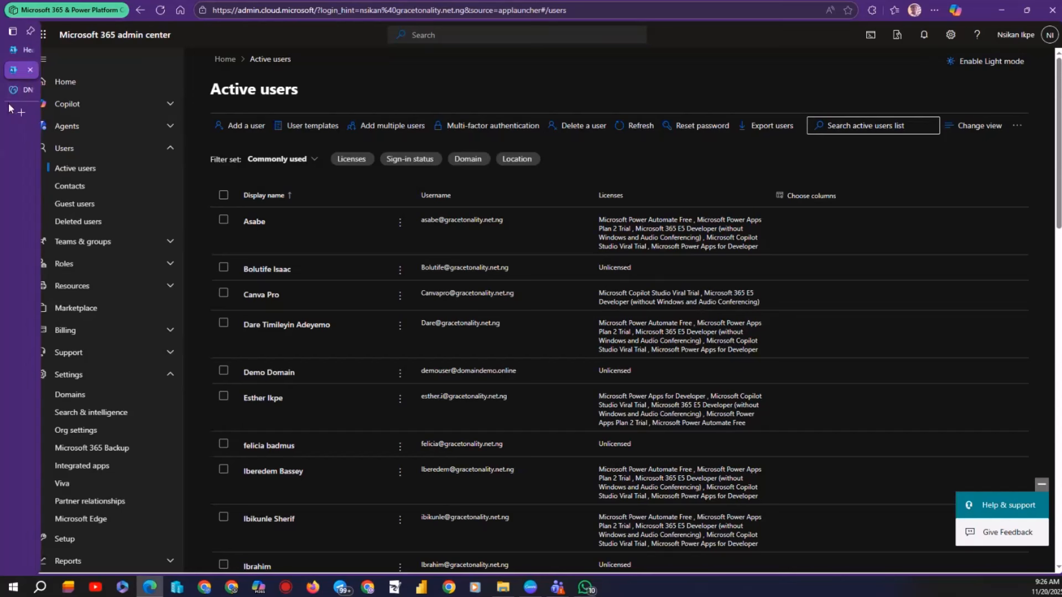
pyautogui.click(21, 111)
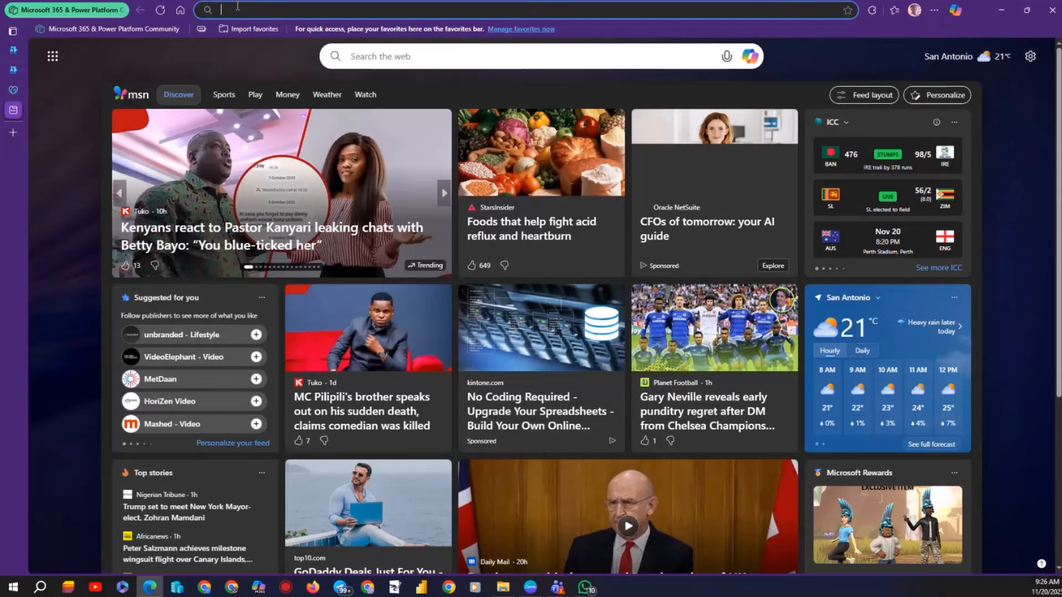
pyautogui.write('office')
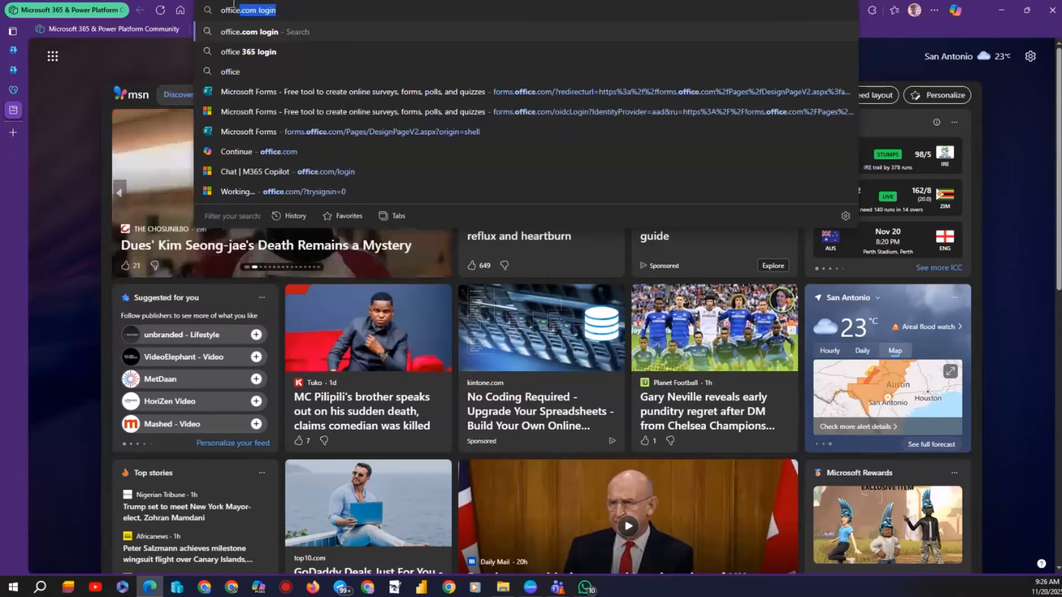
pyautogui.press('Return')
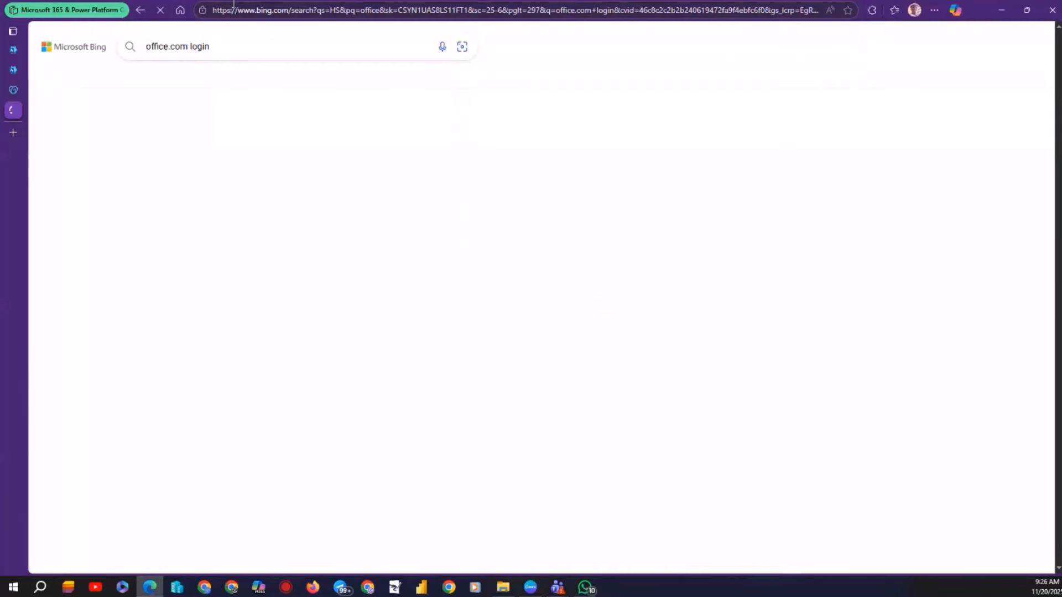
pyautogui.click(188, 191)
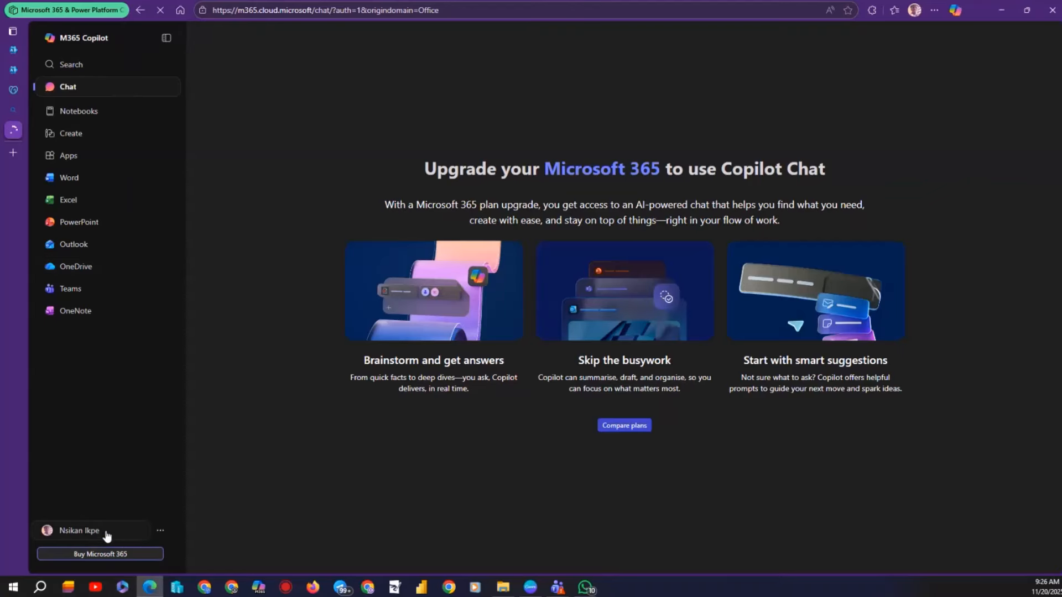
# Try signing in with a different account as demouser, then back out of email verification.
pyautogui.click(158, 532)
pyautogui.click(65, 532)
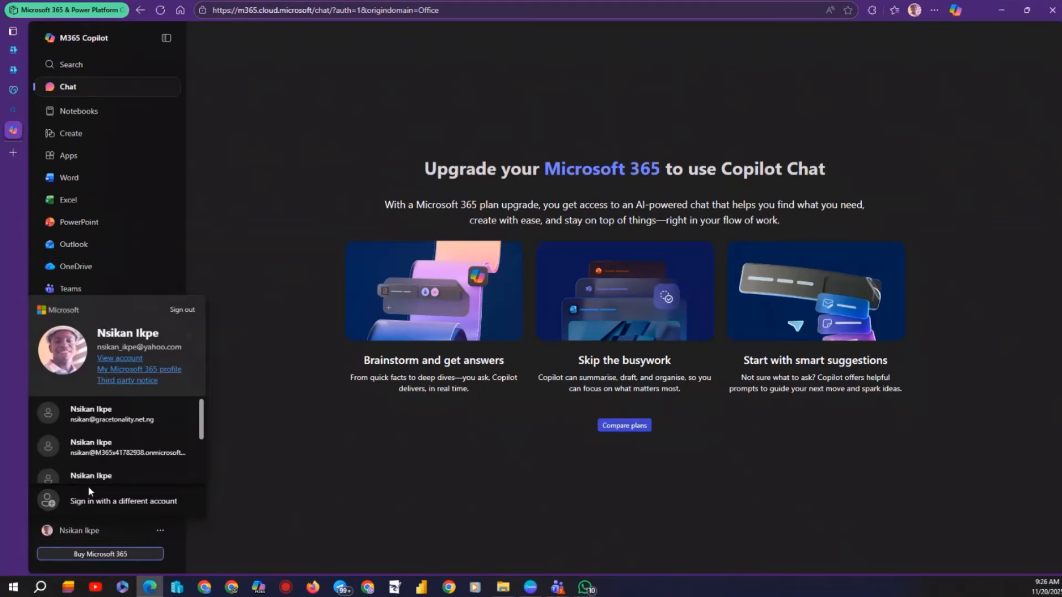
pyautogui.click(71, 504)
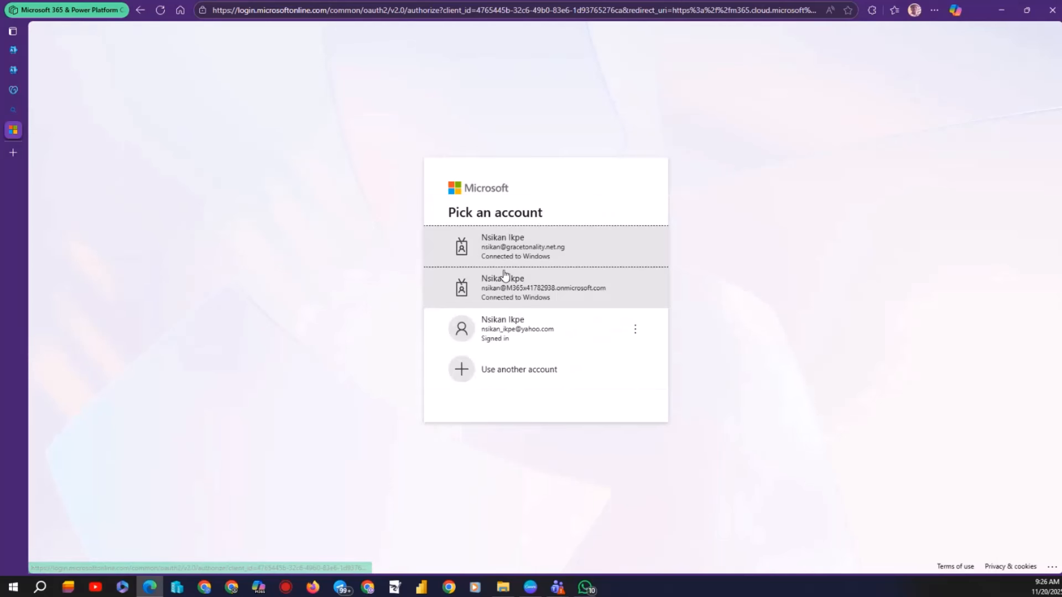
pyautogui.click(495, 380)
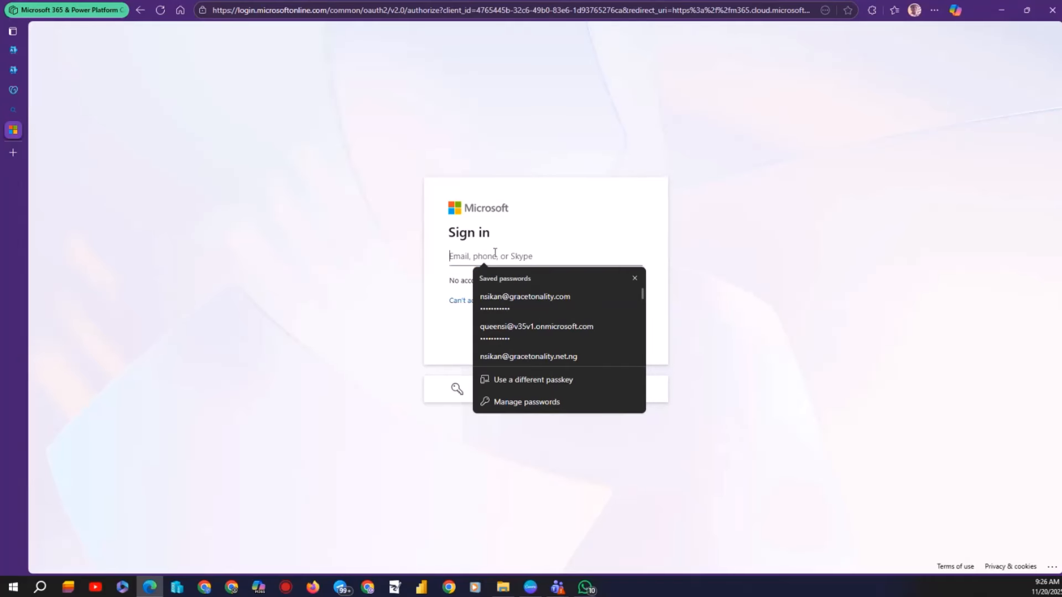
pyautogui.write('demous')
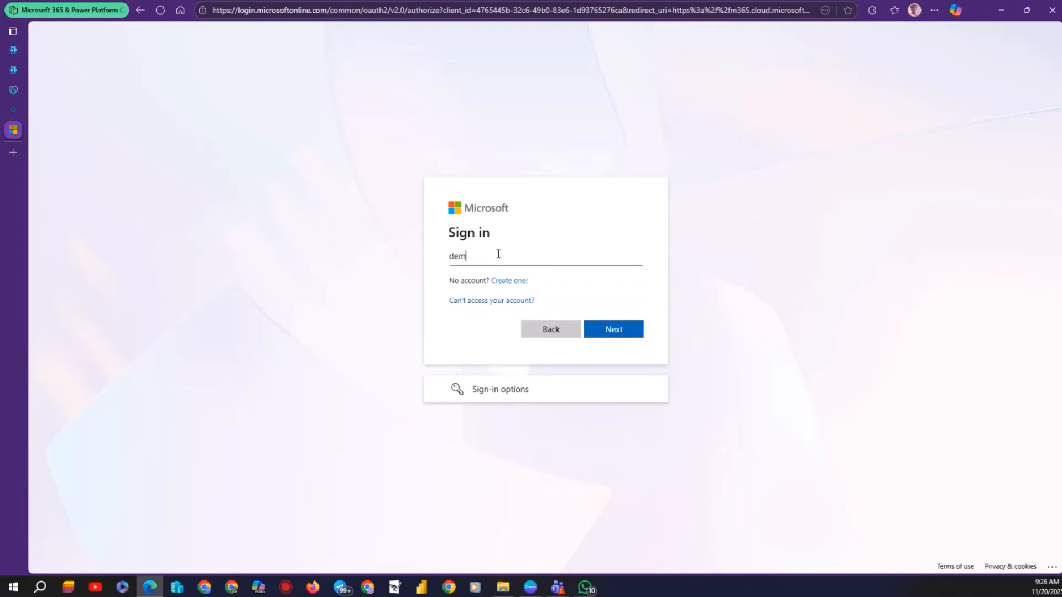
pyautogui.write('er')
pyautogui.press('Return')
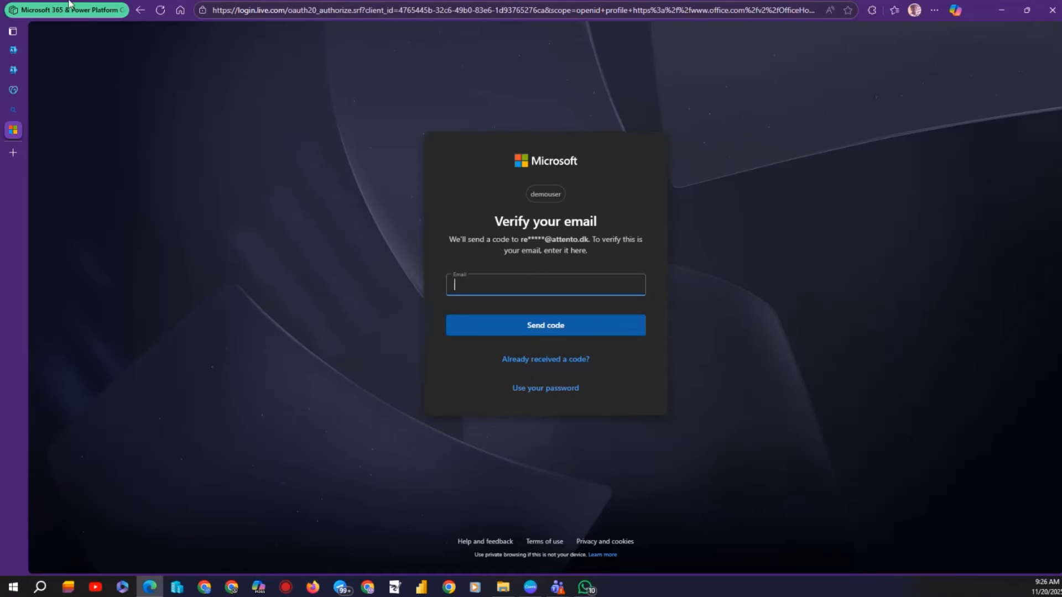
pyautogui.click(135, 12)
pyautogui.moveTo(19, 148)
# Go back and choose Sign in with a different account from the bottom-left account card.
pyautogui.click(139, 10)
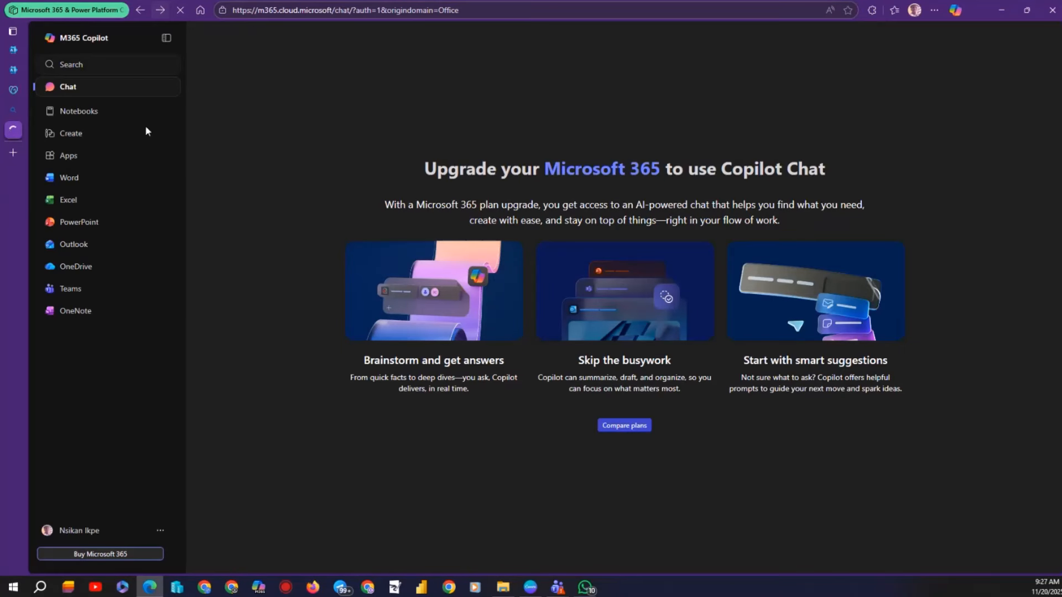
pyautogui.click(86, 540)
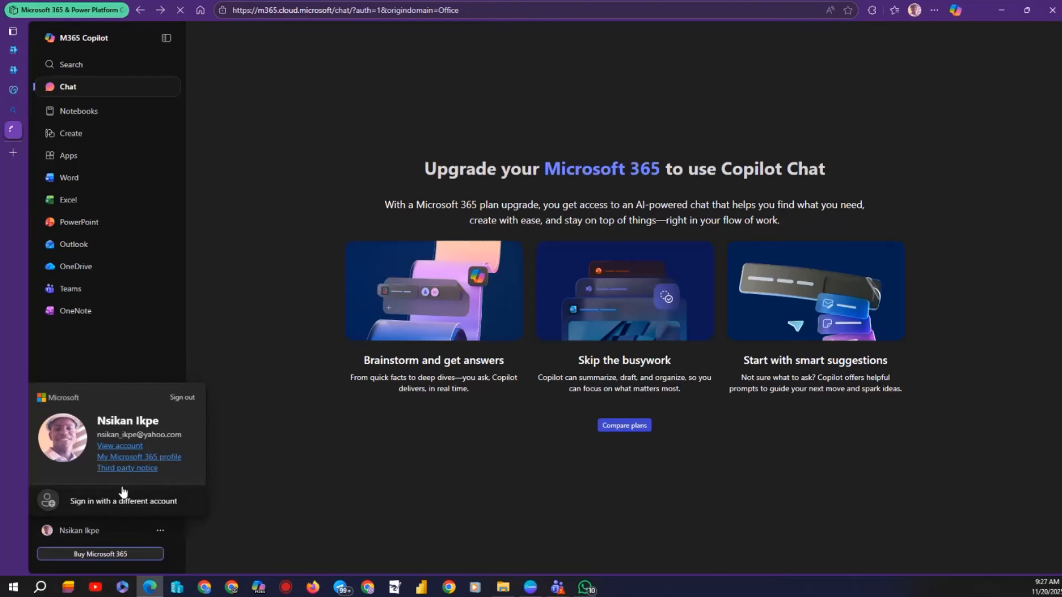
pyautogui.click(99, 502)
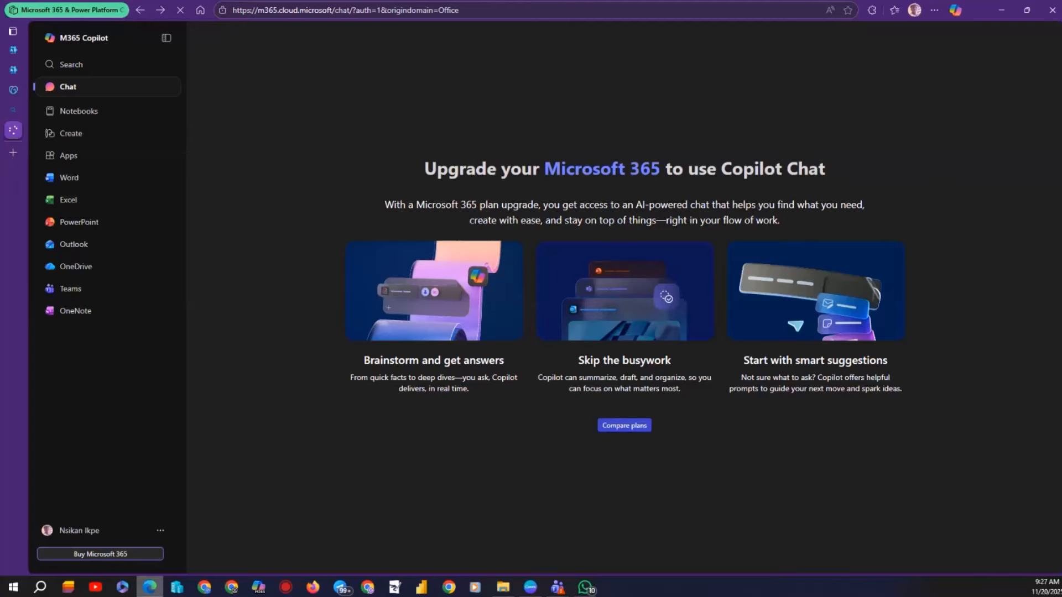
pyautogui.click(111, 533)
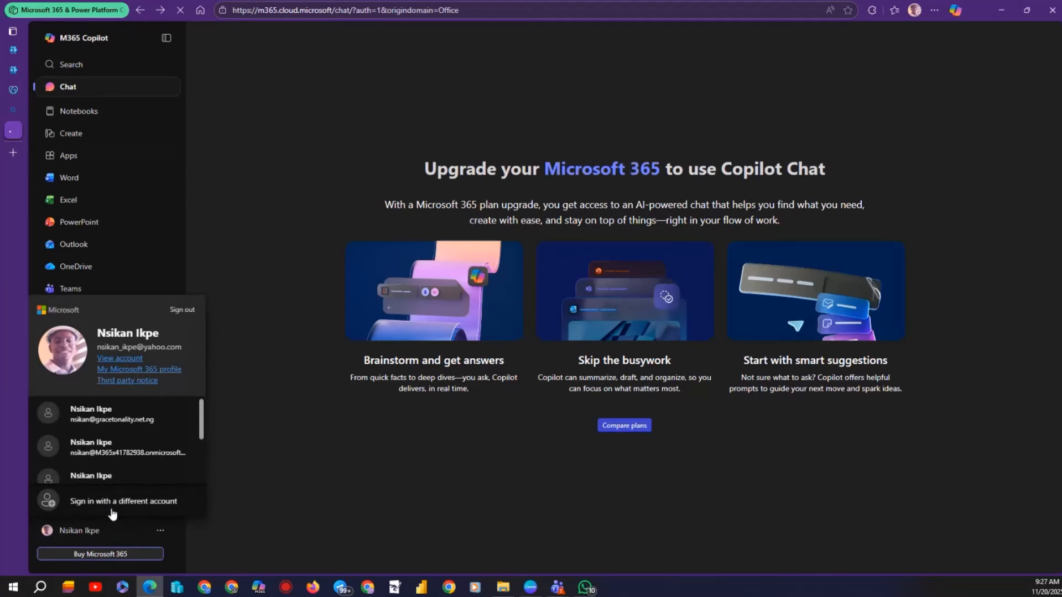
pyautogui.click(111, 511)
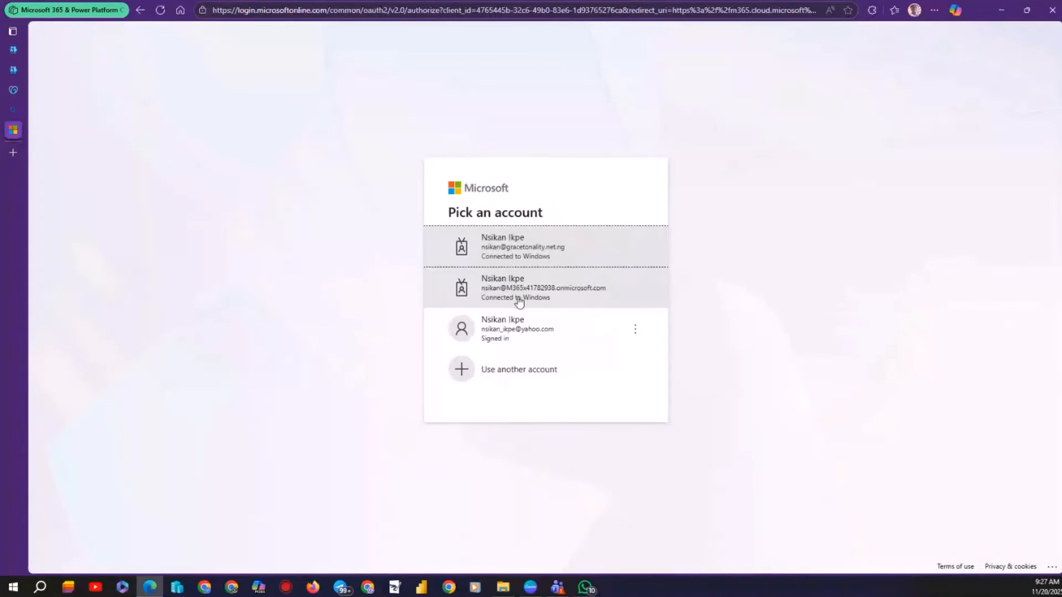
# Enter the new user's full email under Use another account, then return to the admin center tab.
pyautogui.click(514, 368)
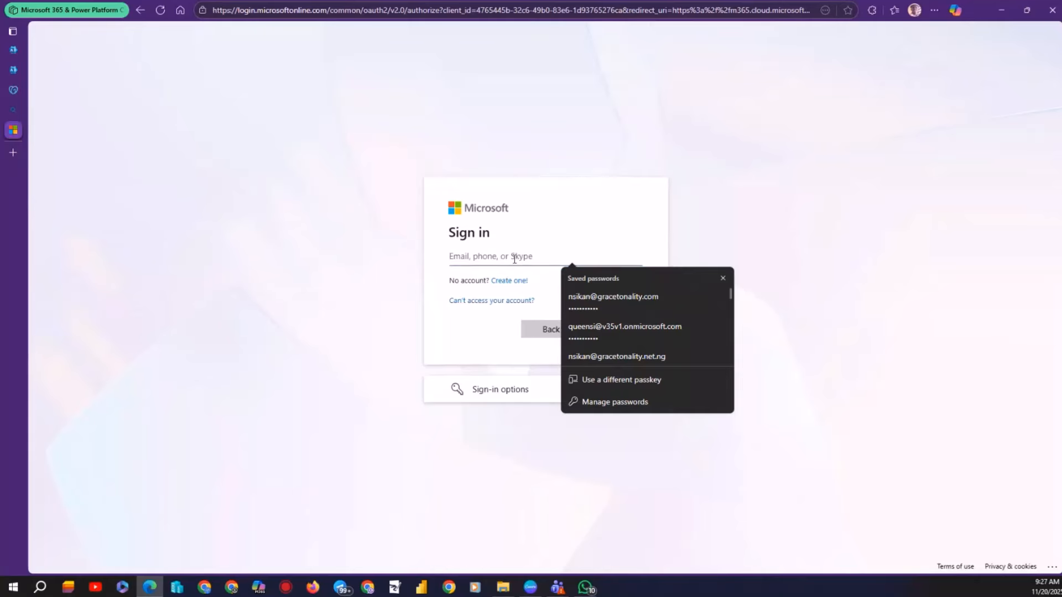
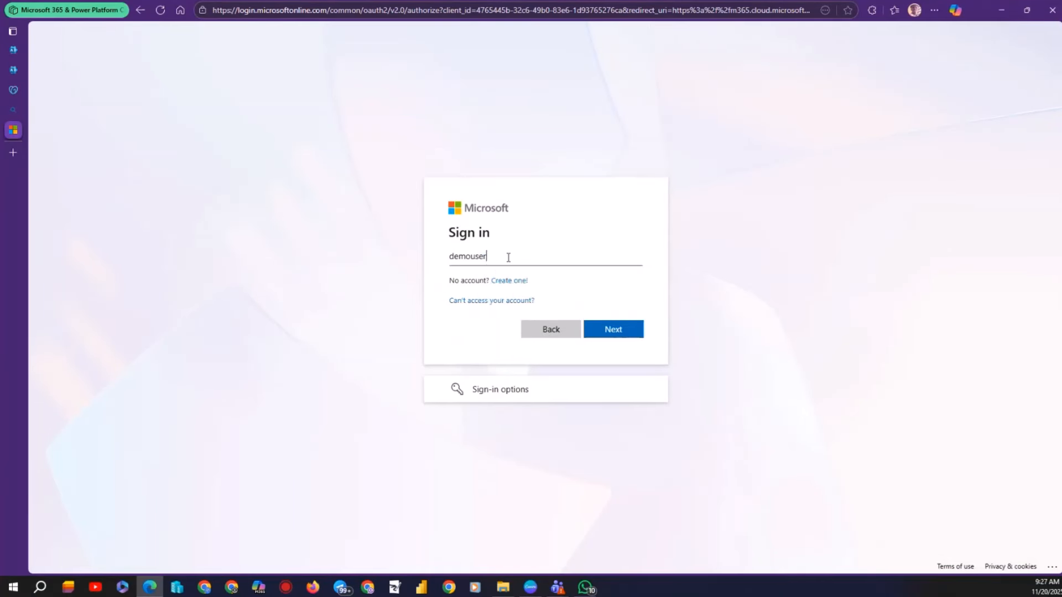
pyautogui.click(611, 330)
pyautogui.click(13, 71)
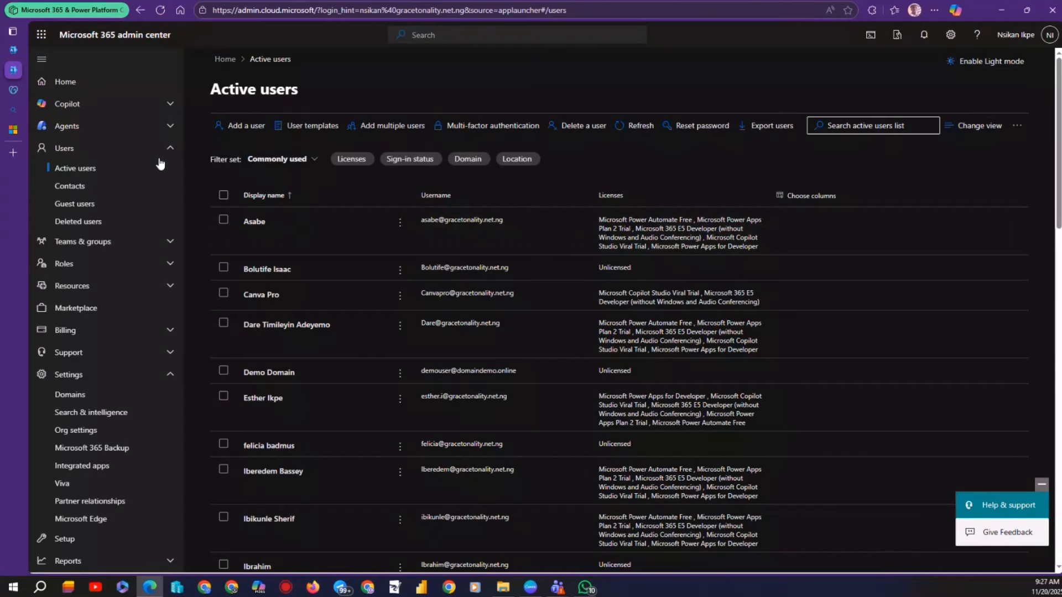
# Copy the domain name from the GoDaddy DNS management page.
pyautogui.moveTo(11, 112)
pyautogui.click(13, 90)
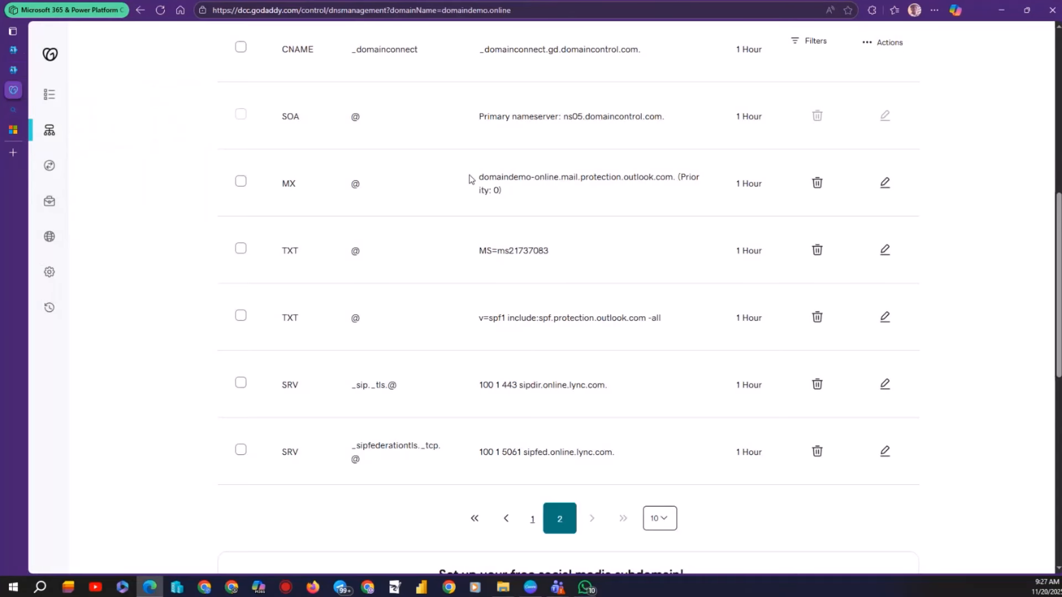
pyautogui.scroll(9, 470, 179)
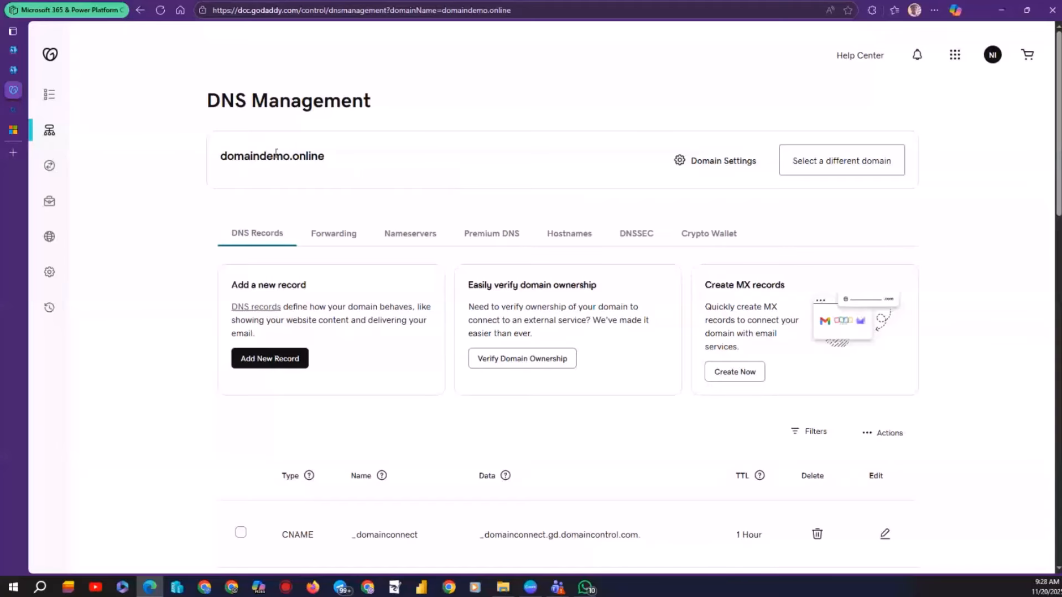
pyautogui.moveTo(329, 160); pyautogui.dragTo(221, 159)
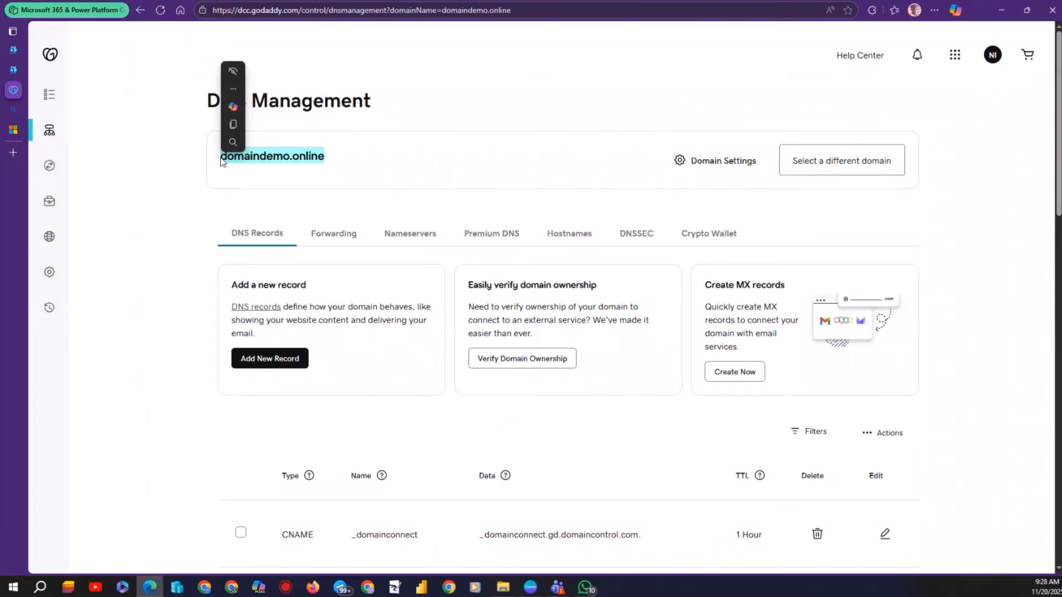
pyautogui.click(249, 124)
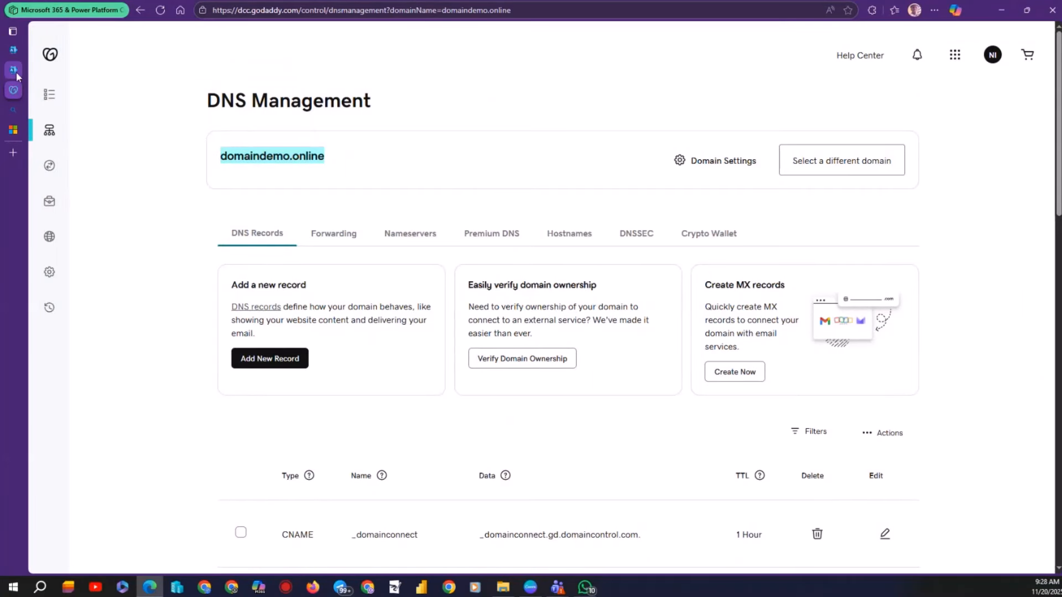
# Correct the domain in the sign-in email, then paste the password and sign in.
pyautogui.click(14, 131)
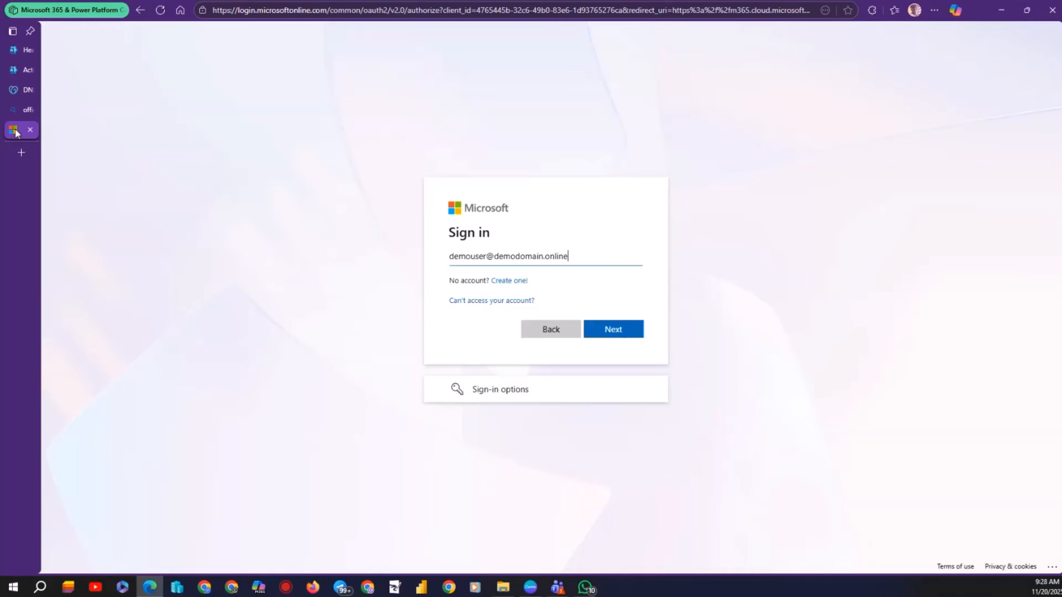
pyautogui.click(517, 257)
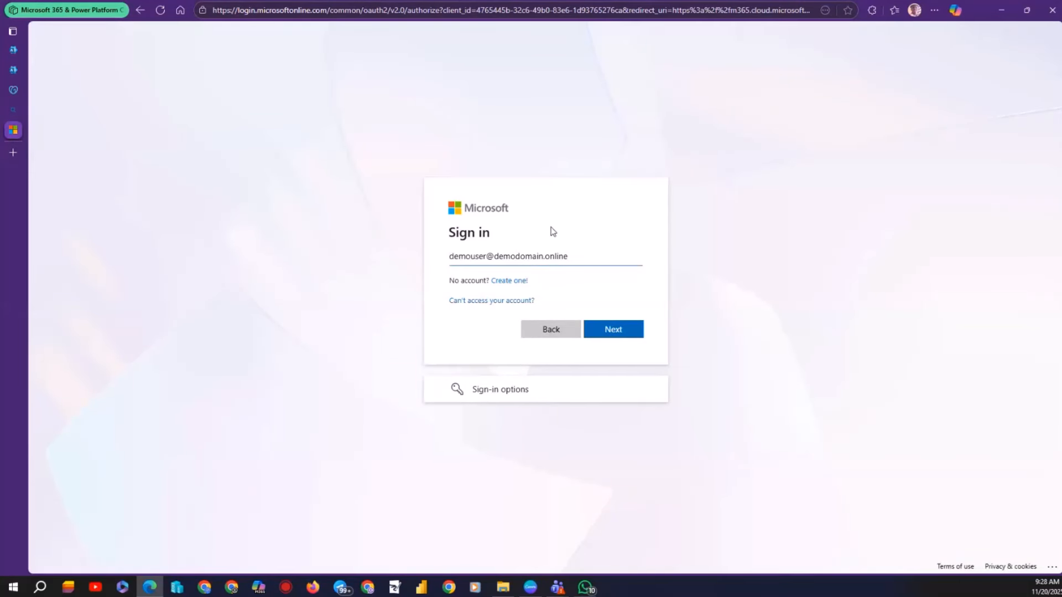
pyautogui.press('BackSpace')
pyautogui.press('BackSpace')
pyautogui.press('BackSpace')
pyautogui.press('BackSpace')
pyautogui.press('Right')
pyautogui.press('Right')
pyautogui.press('Right')
pyautogui.press('Right')
pyautogui.press('Right')
pyautogui.press('Right')
pyautogui.write('demo')
pyautogui.click(614, 328)
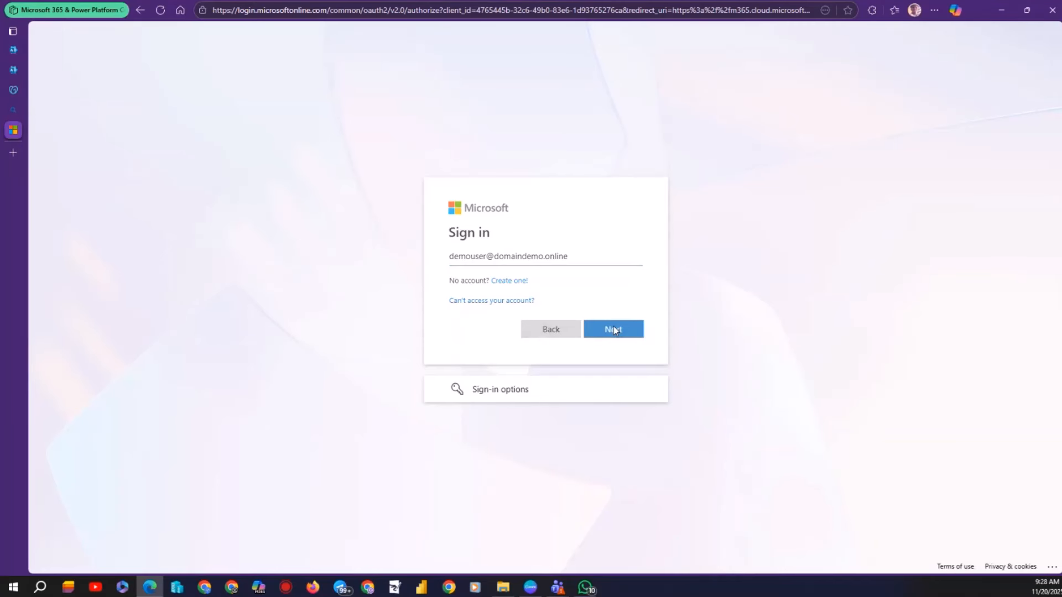
pyautogui.hotkey('ctrl', 'v')
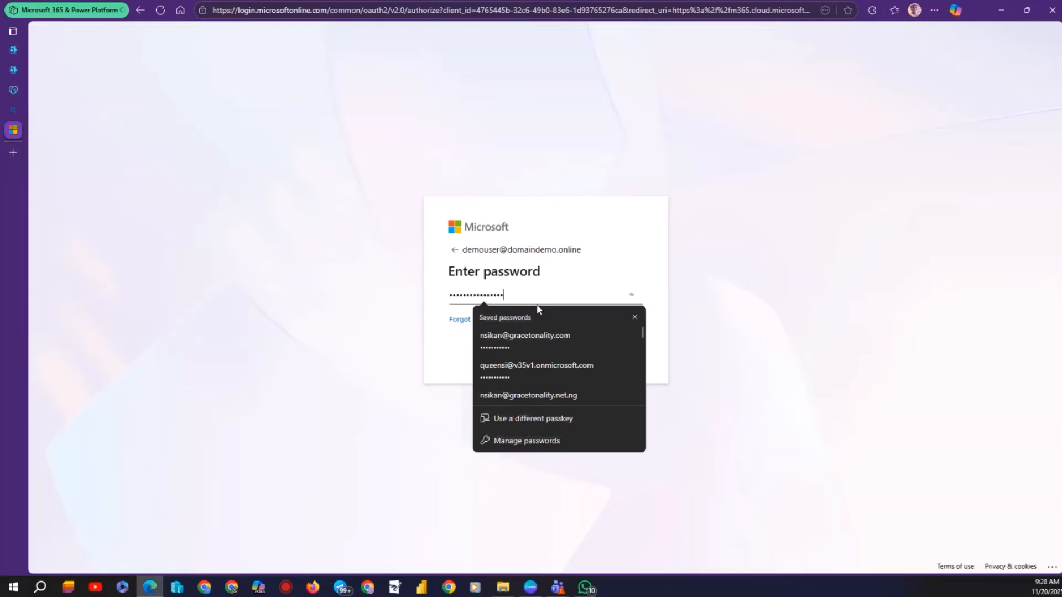
pyautogui.click(641, 266)
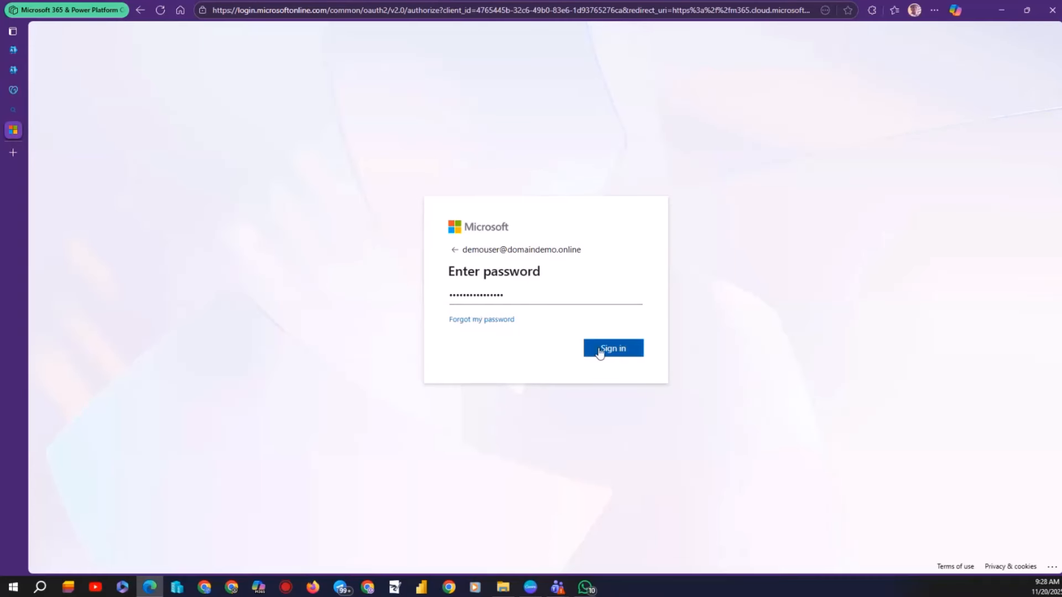
pyautogui.click(599, 349)
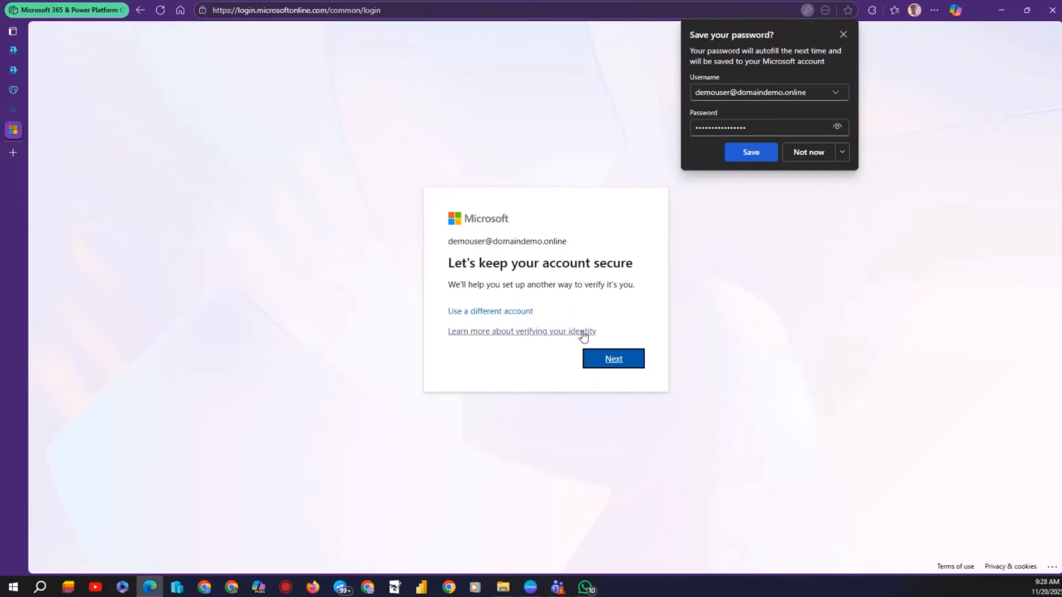
# Register Microsoft Authenticator by scanning the QR code, declining Edge's offer to save the password.
pyautogui.click(604, 359)
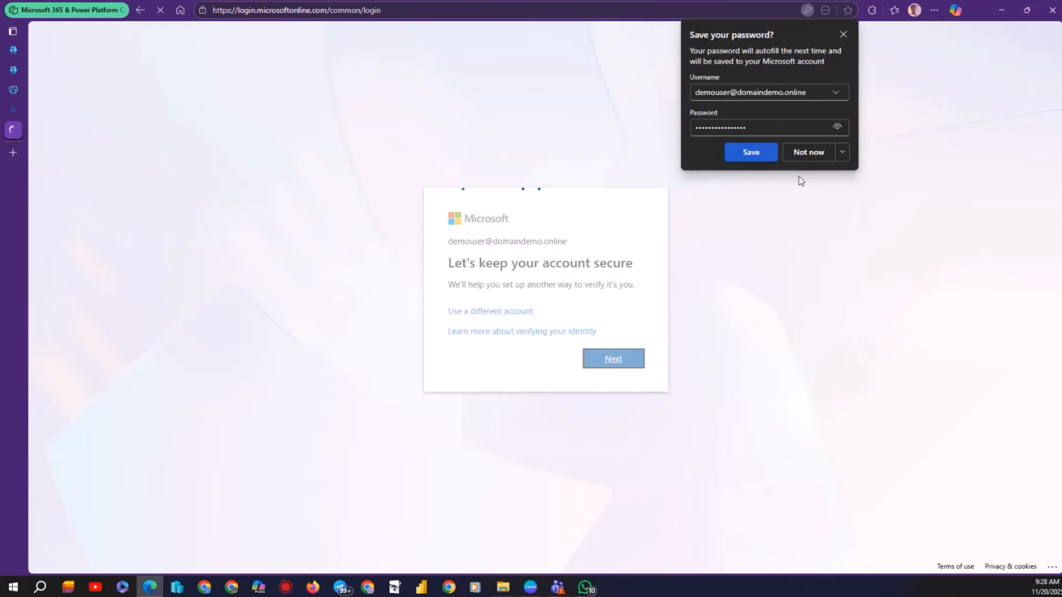
pyautogui.click(801, 156)
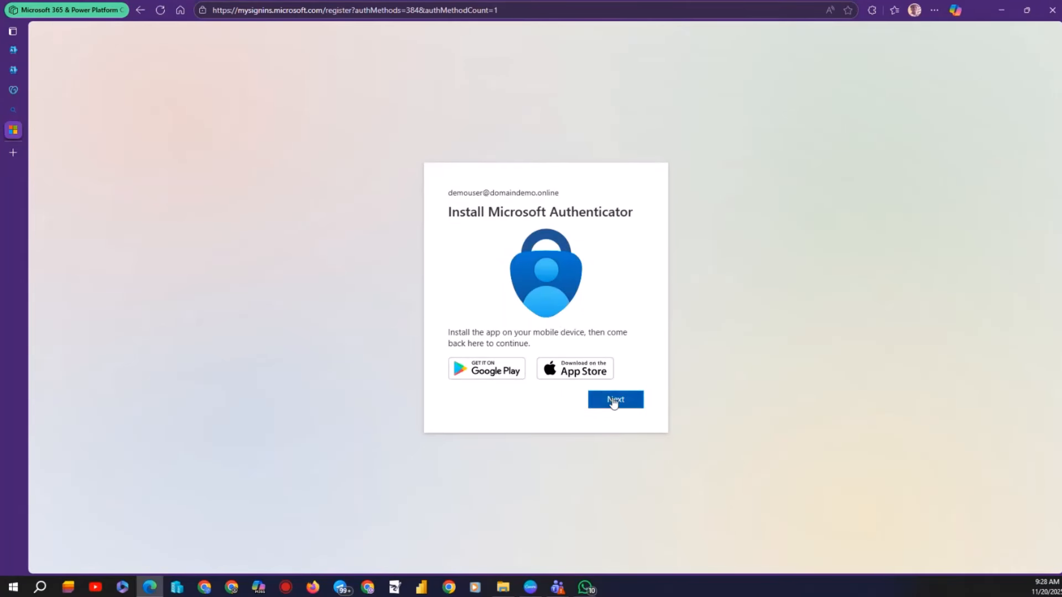
pyautogui.click(613, 402)
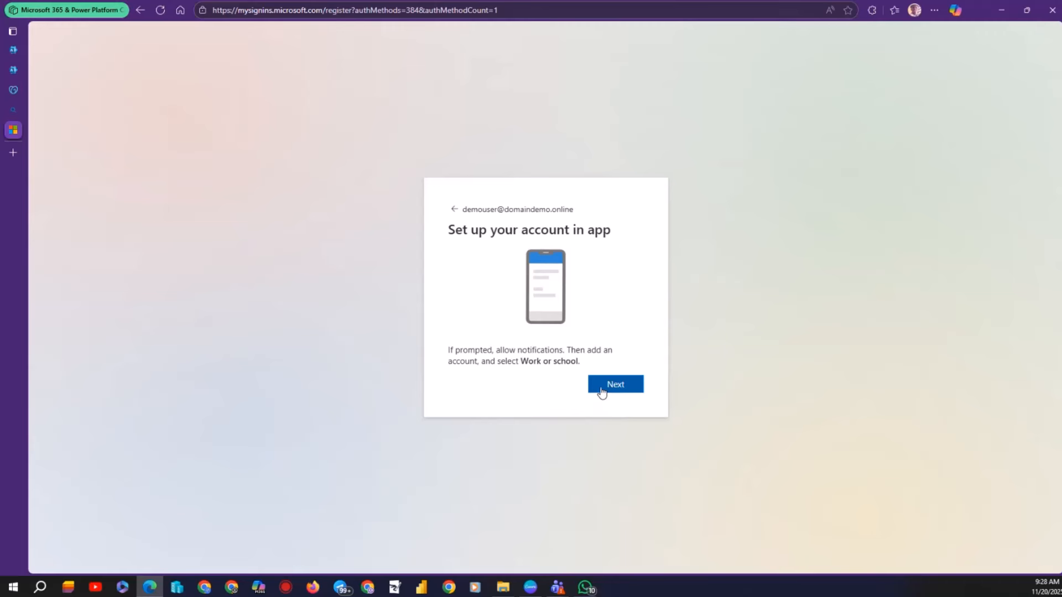
pyautogui.click(605, 386)
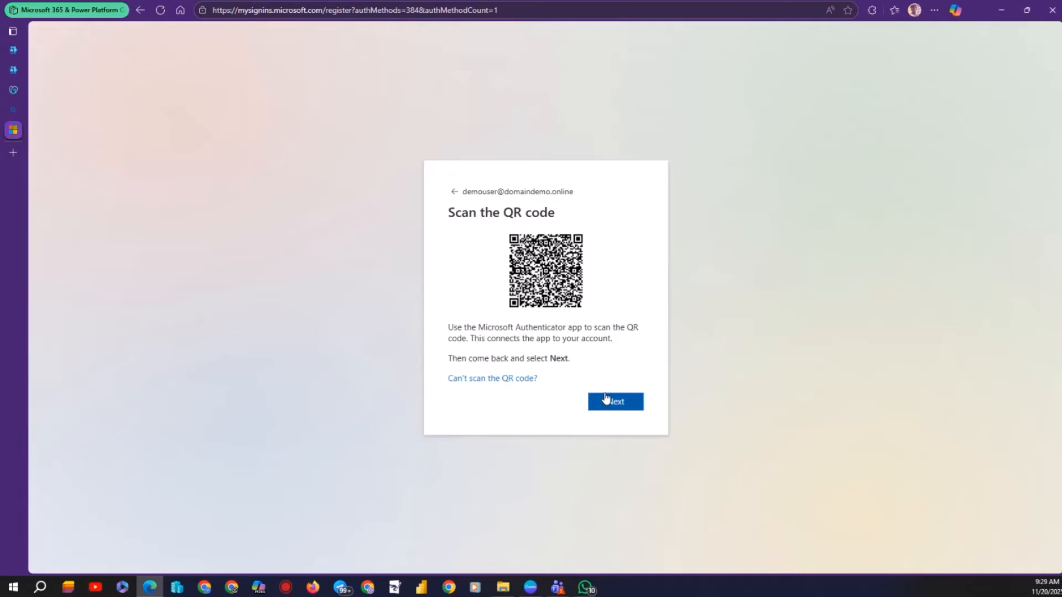
pyautogui.click(617, 408)
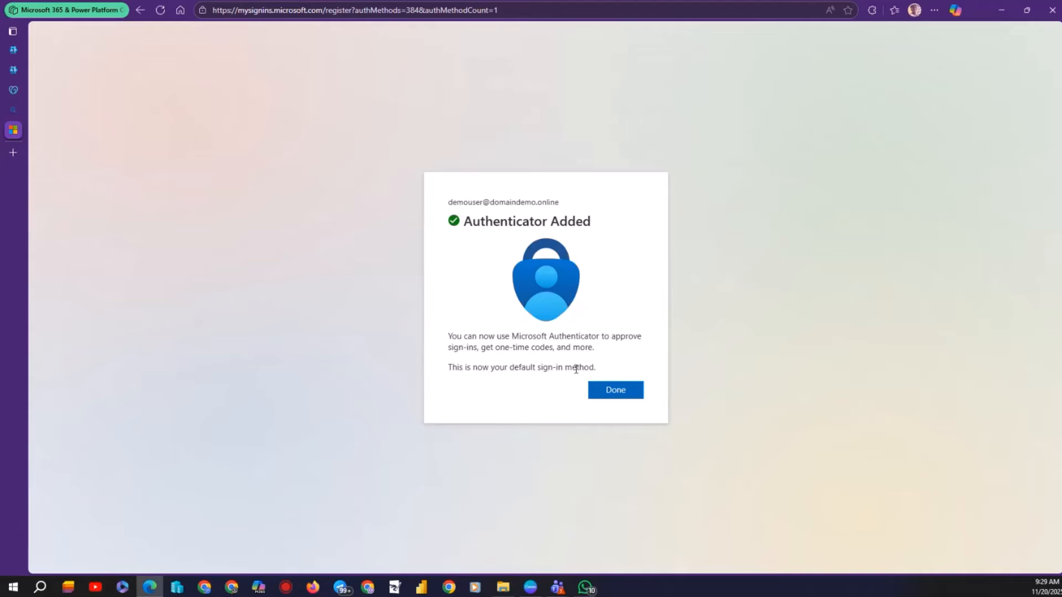
pyautogui.click(606, 388)
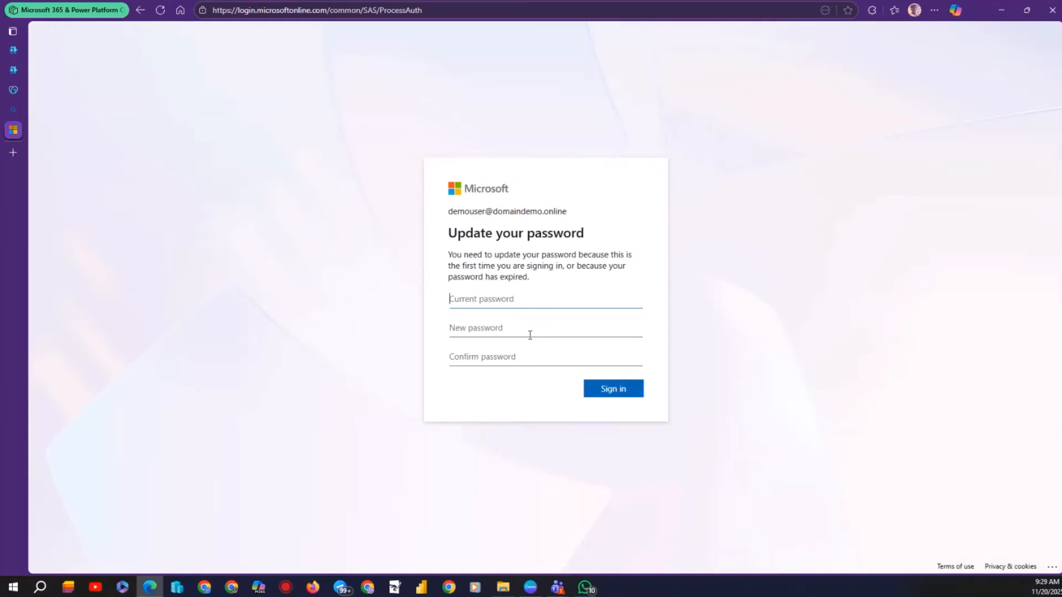
# Paste the current password, set a new stronger password, and decline Edge's password update.
pyautogui.click(522, 301)
pyautogui.hotkey('ctrl', 'v')
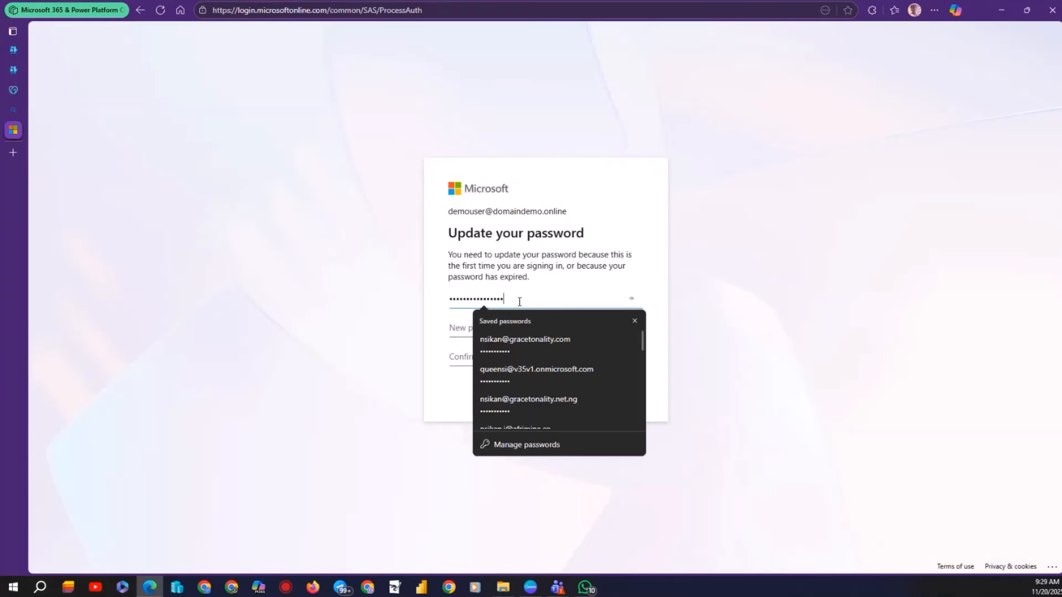
pyautogui.click(462, 326)
pyautogui.write('••')
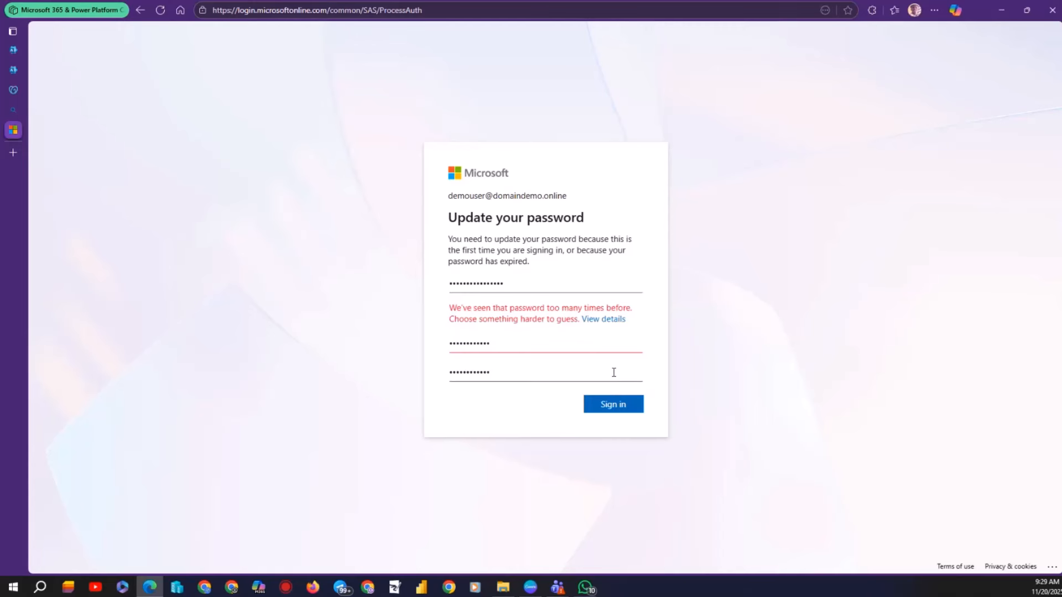
pyautogui.moveTo(495, 343); pyautogui.dragTo(404, 343)
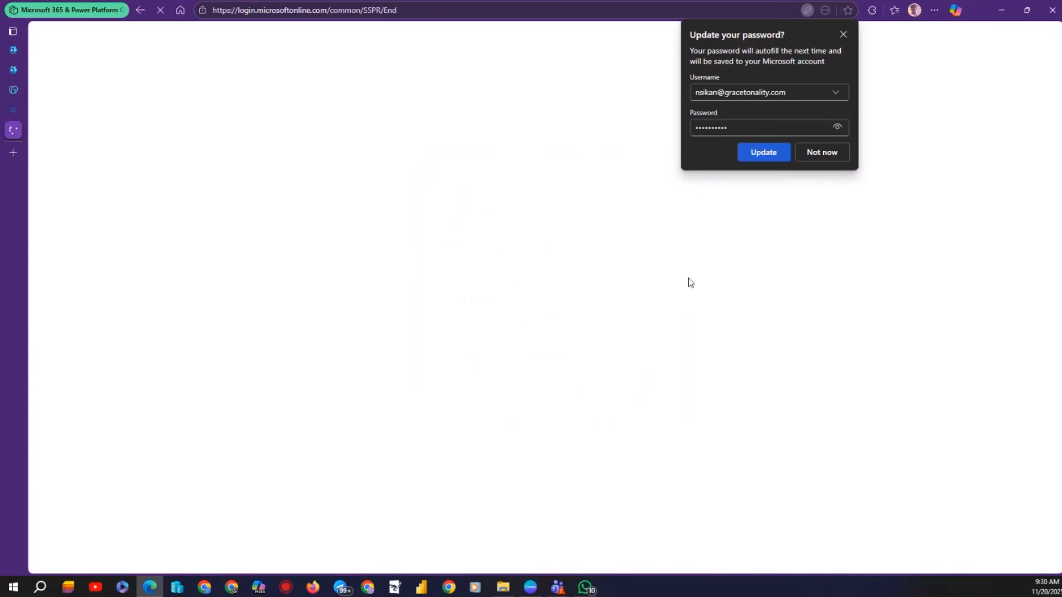
pyautogui.click(813, 157)
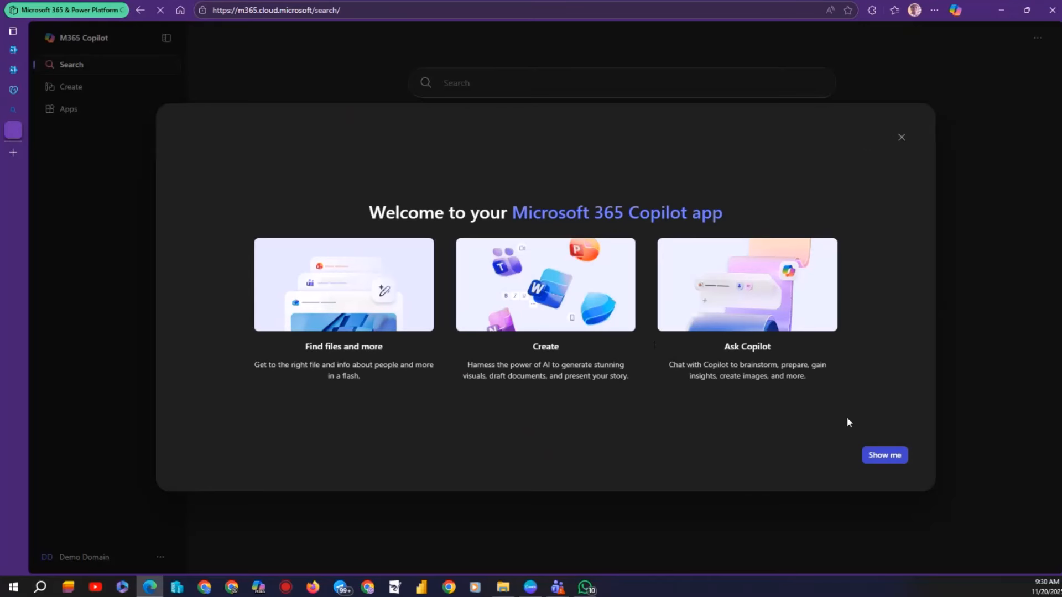
# Dismiss the Copilot welcome tour, open Apps, and close the Welcome to Apps intro.
pyautogui.click(902, 137)
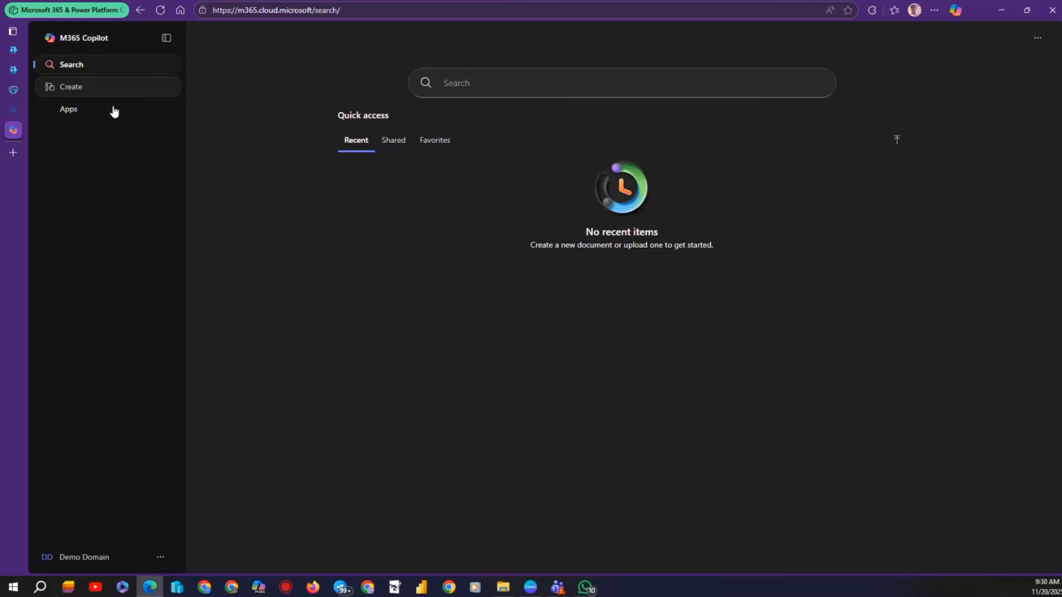
pyautogui.click(66, 108)
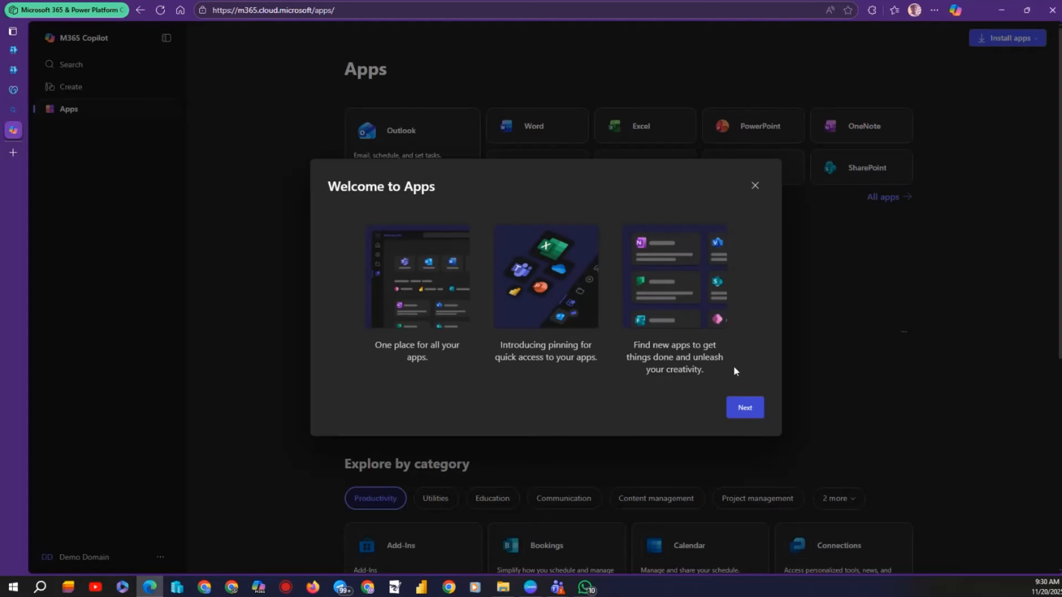
pyautogui.click(752, 417)
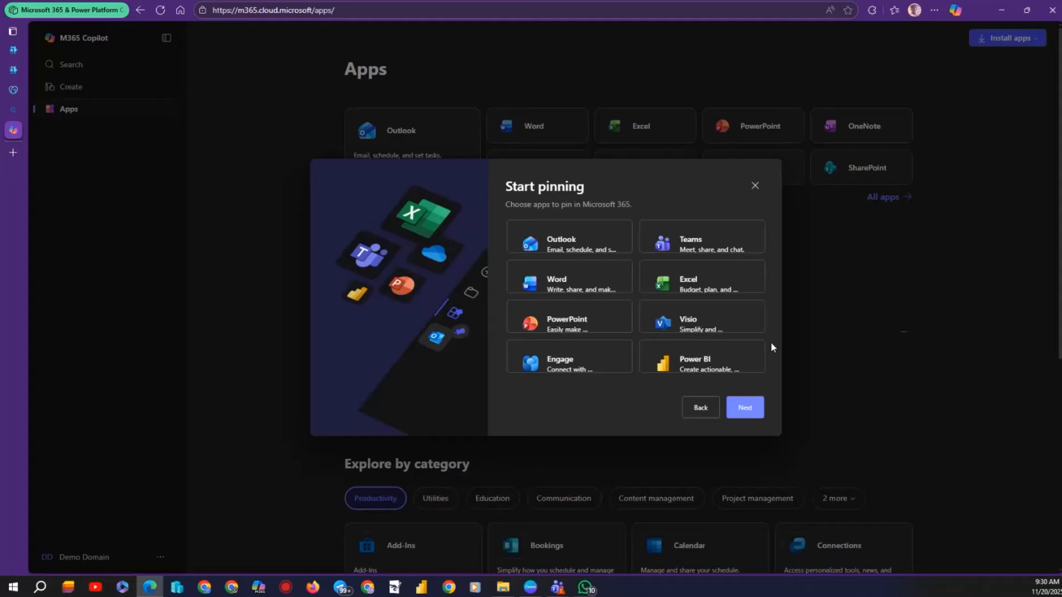
pyautogui.click(756, 182)
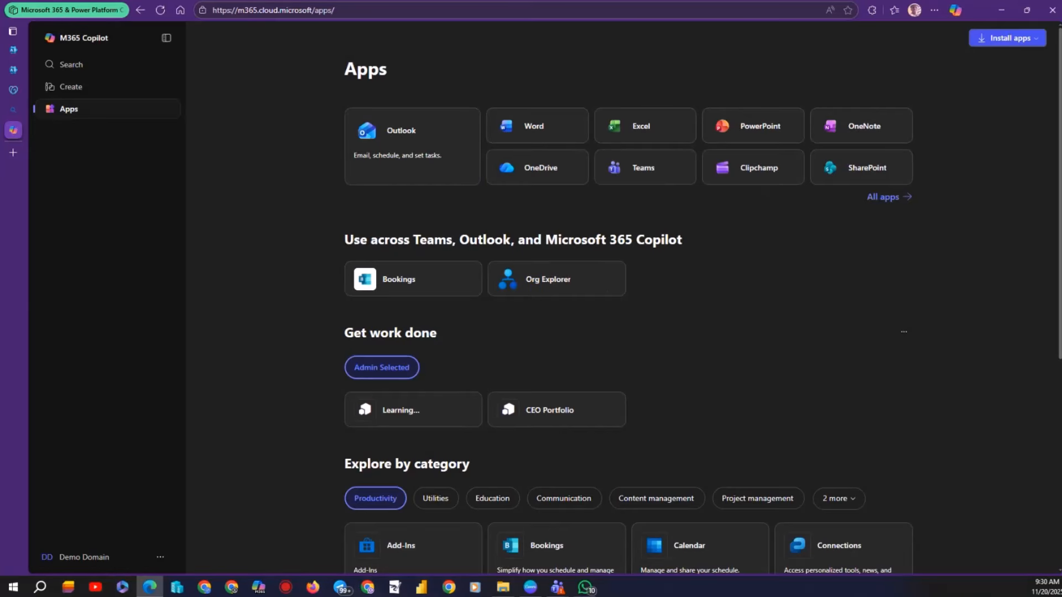
# Start presenting the Custom Domains deck full screen in Canva.
pyautogui.click(530, 588)
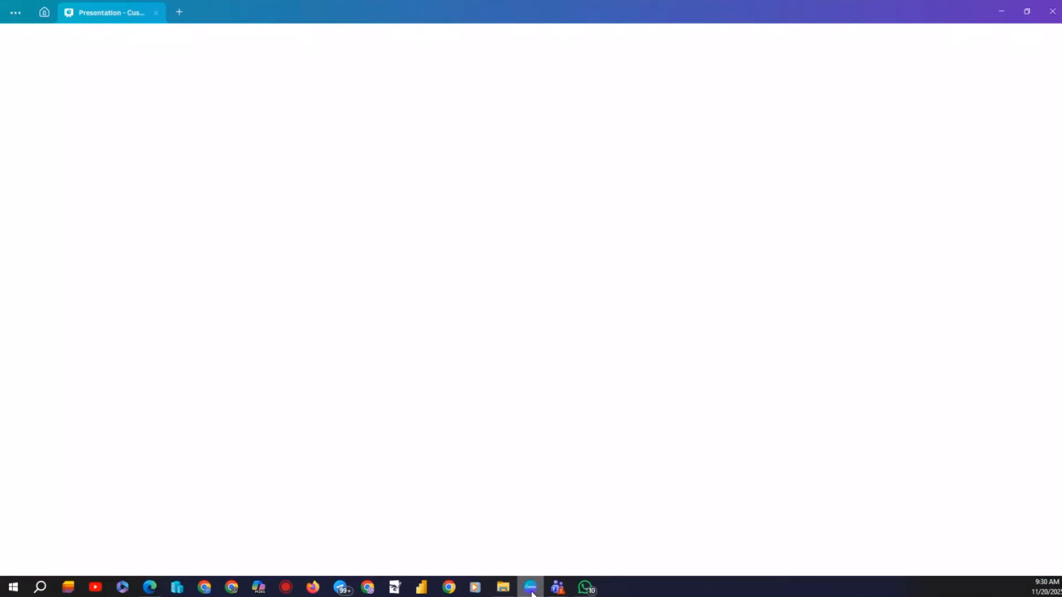
pyautogui.click(1051, 179)
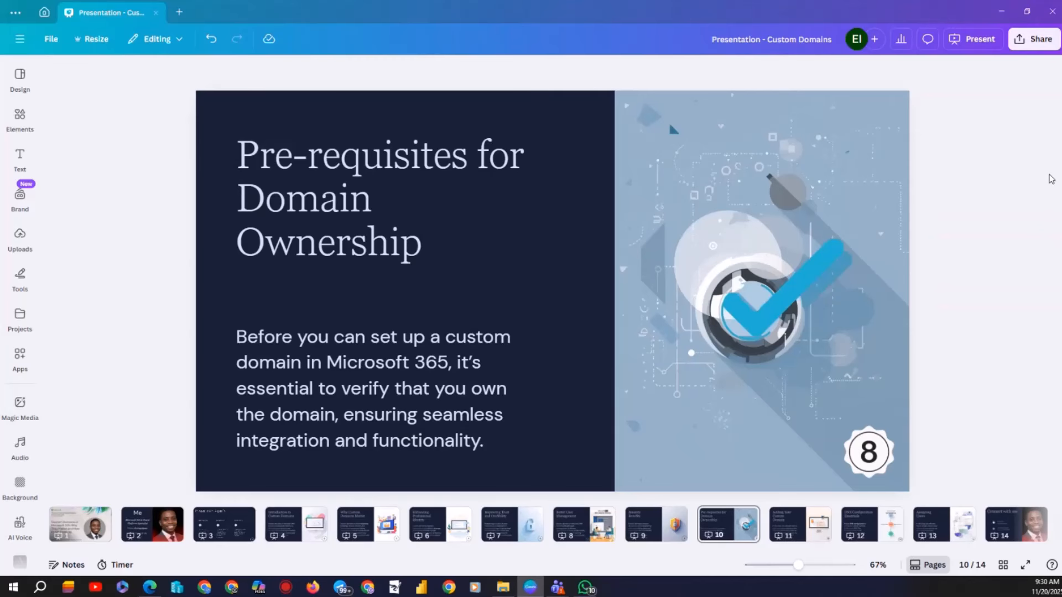
pyautogui.click(973, 39)
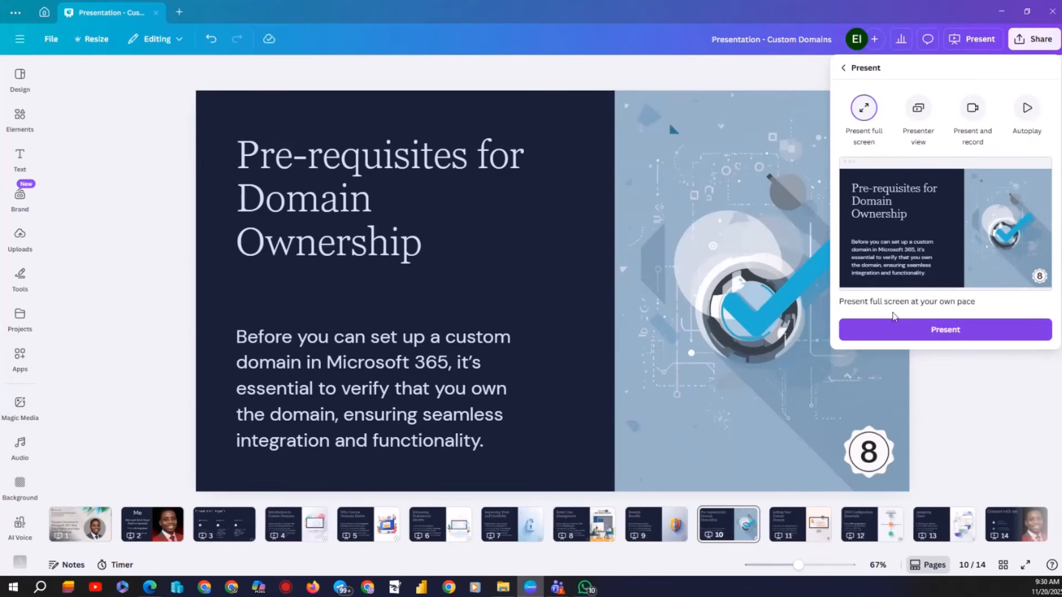
pyautogui.click(881, 332)
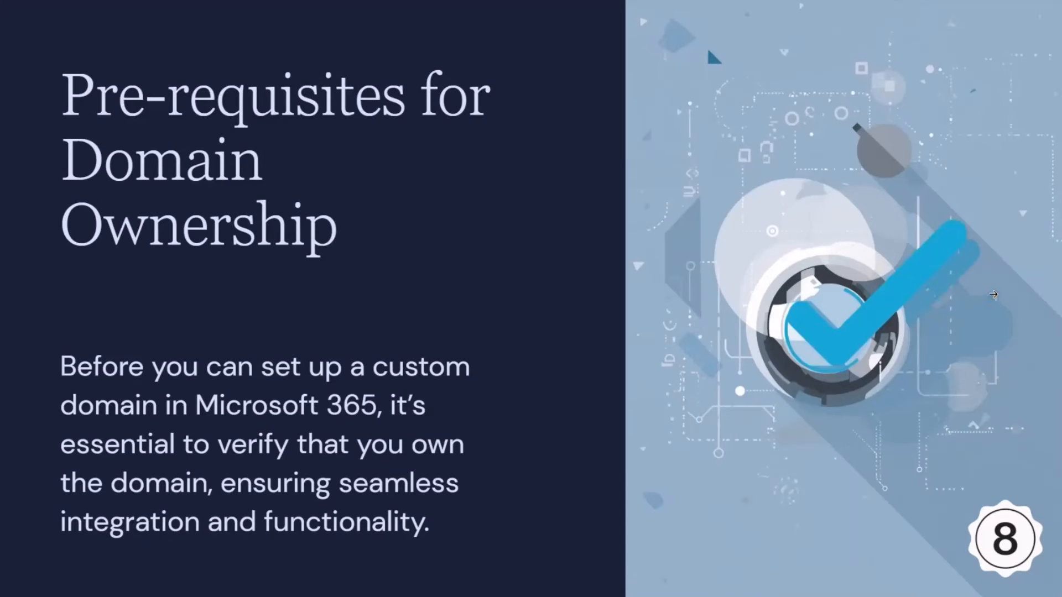
# Advance through the slides to the closing Connect with me slide.
pyautogui.click(994, 294)
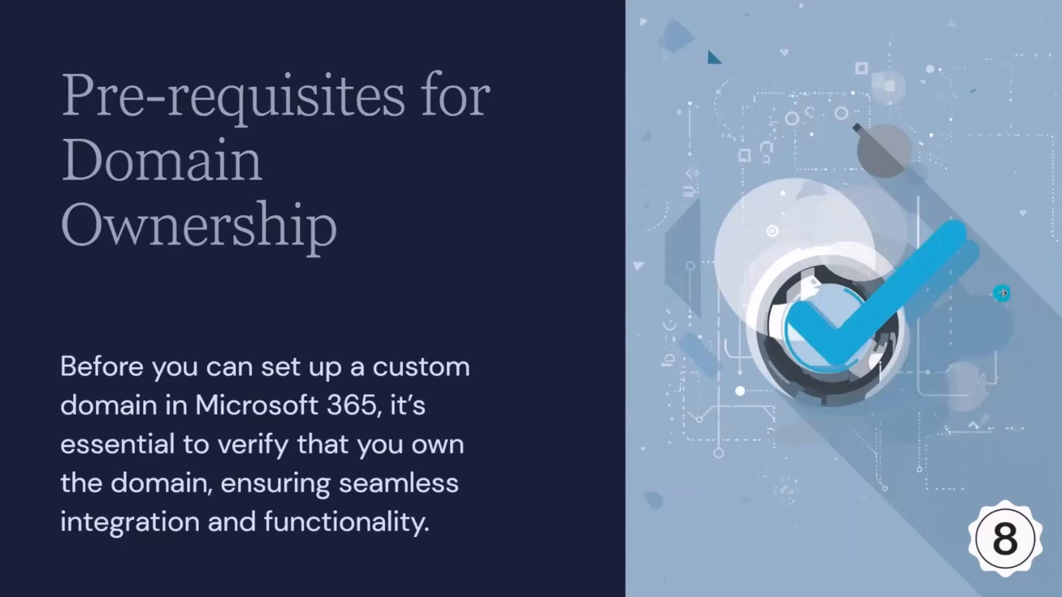
pyautogui.click(1001, 293)
pyautogui.click(1001, 293)
pyautogui.click(1000, 293)
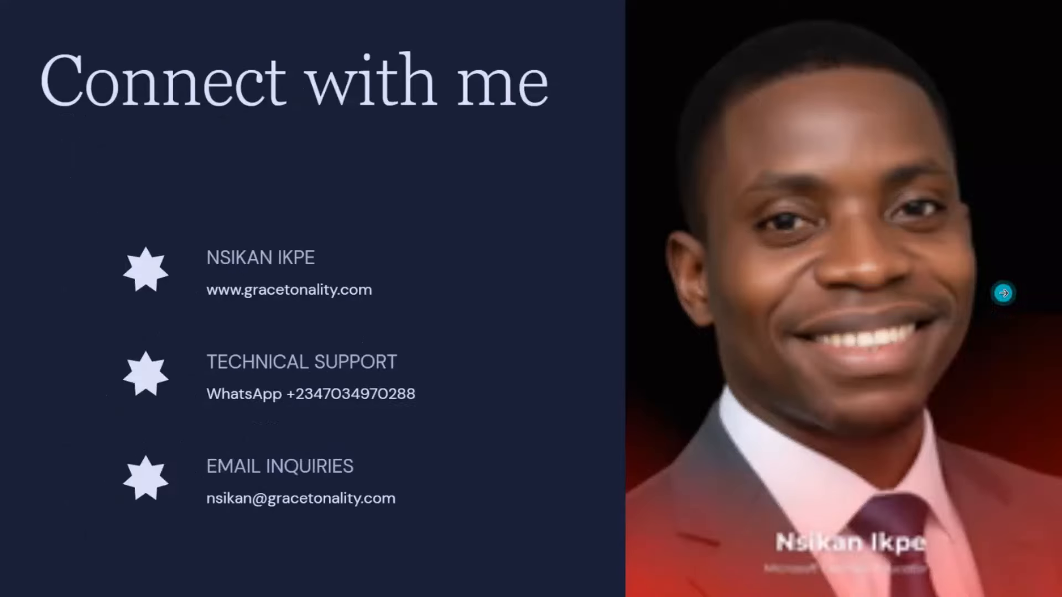